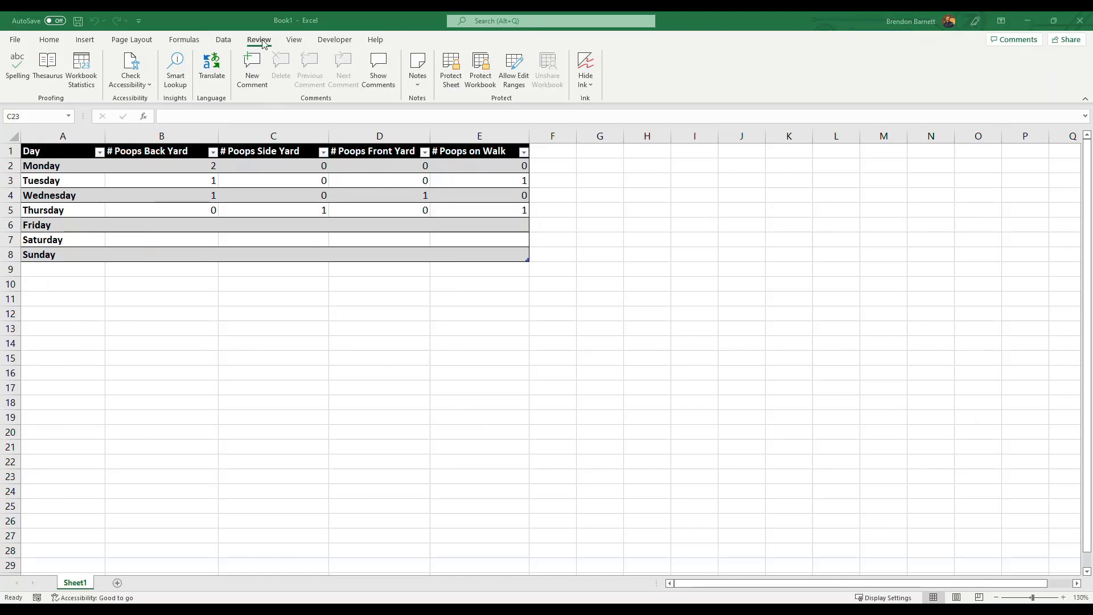
- Protect the sheet with a password, keeping the default permissions, and re-enter the sheet password as confirmation
left_click(452, 74)
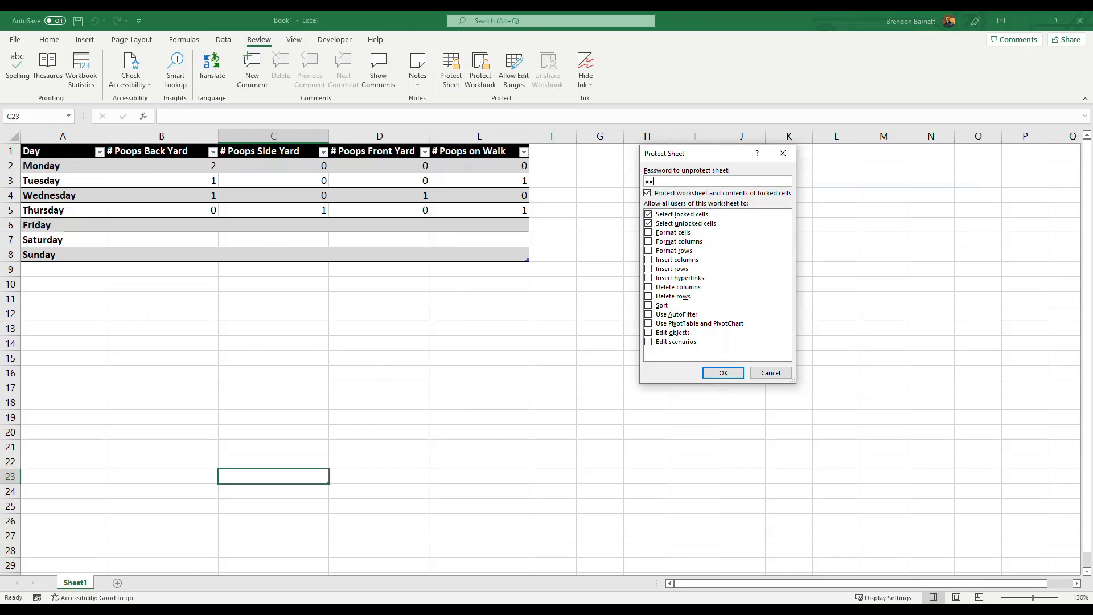
key("Return")
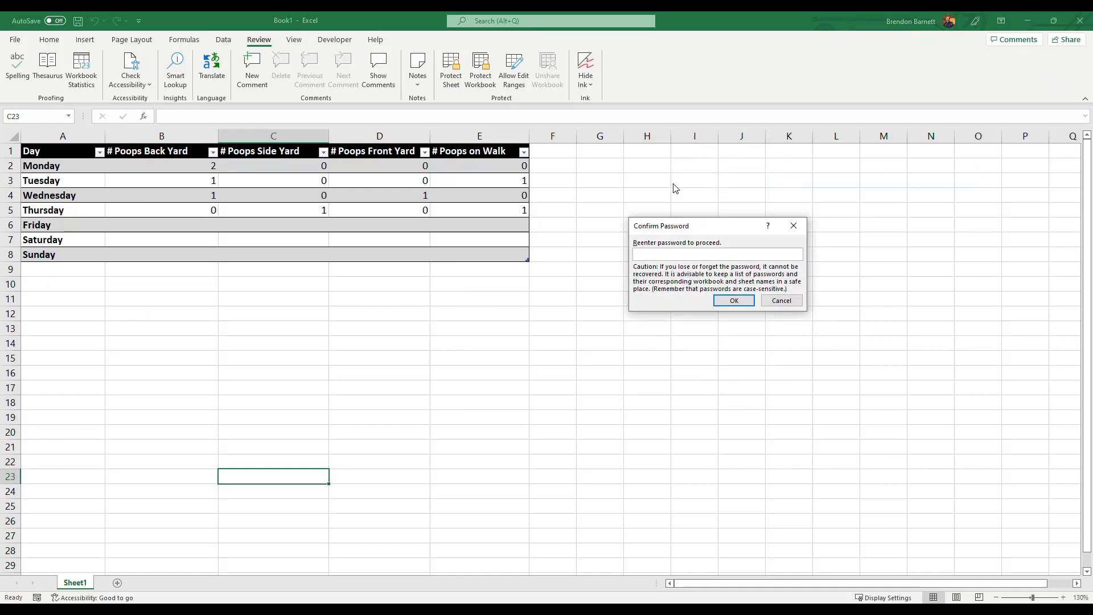
type("••••••••")
key("Return")
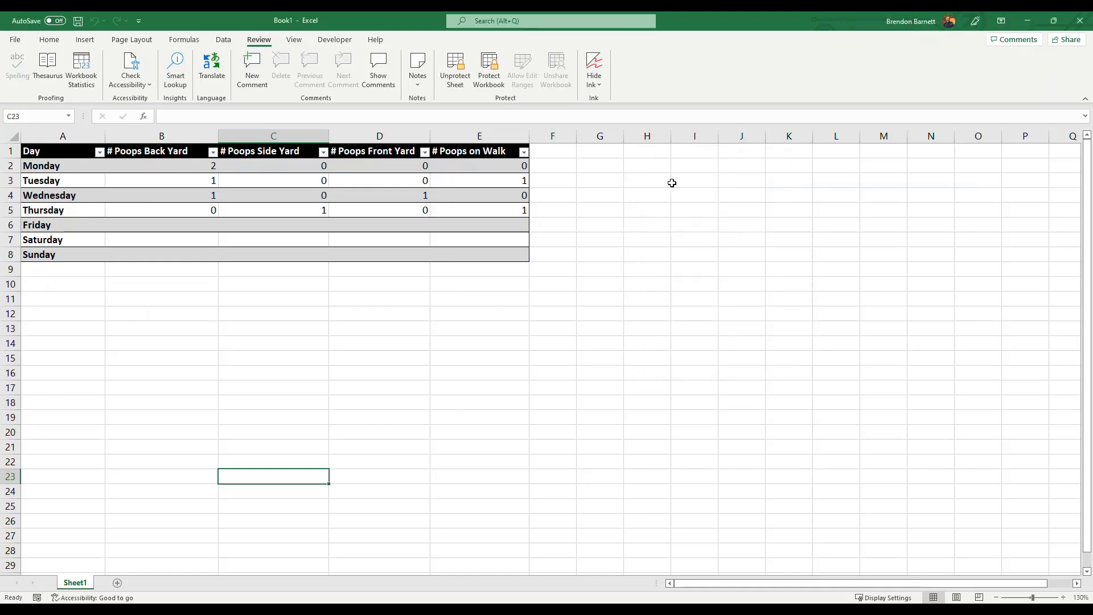
left_click(392, 297)
left_click(215, 409)
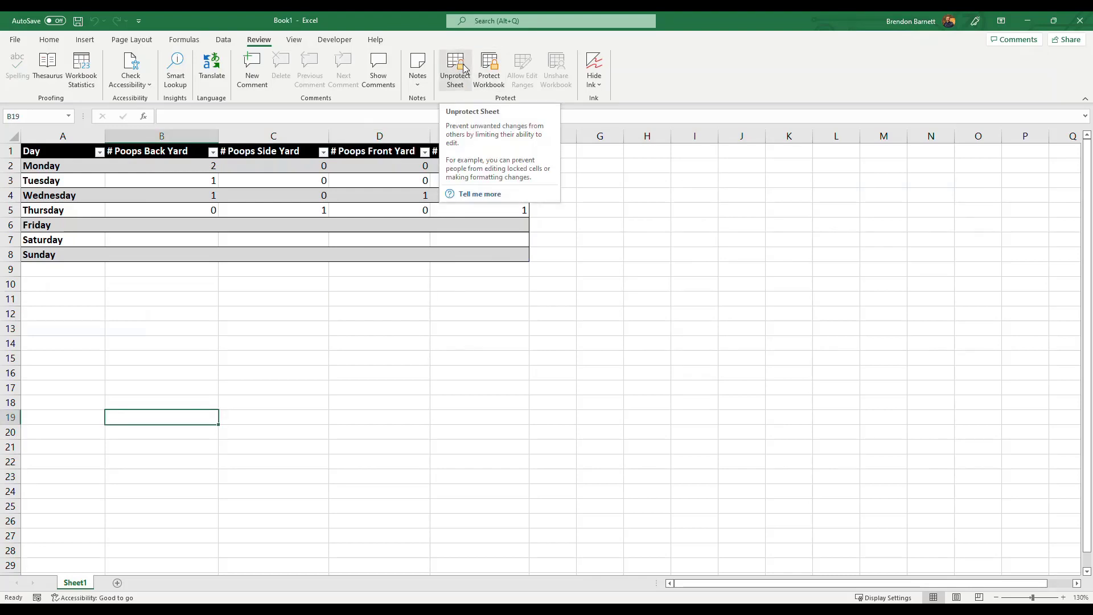
left_click(271, 331)
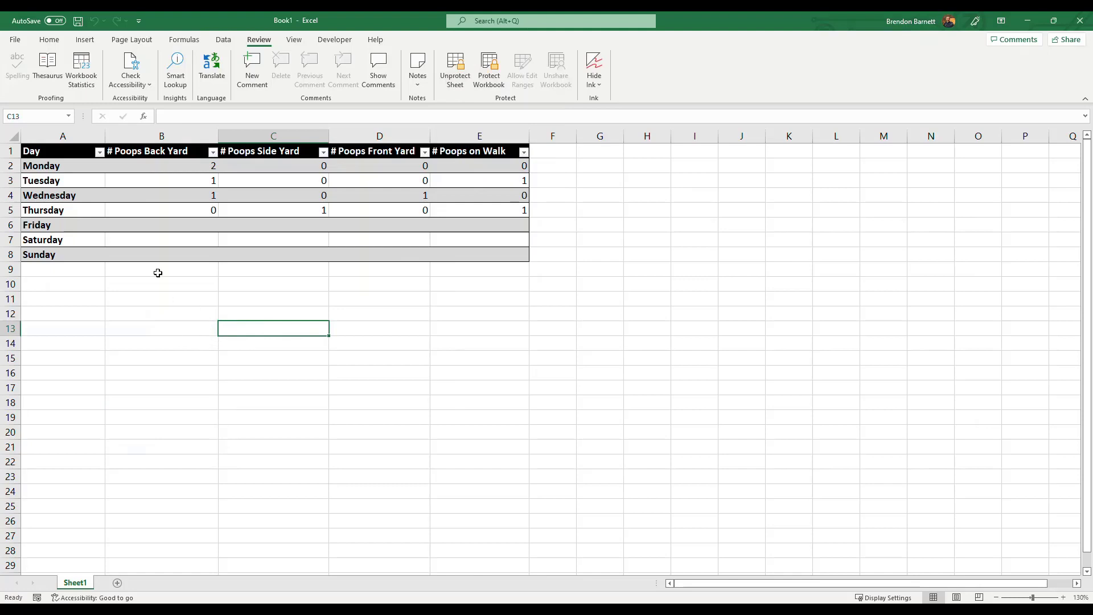
- Try to enter 1 in Friday's back yard cell B6 on the protected sheet
left_click(148, 224)
key("1")
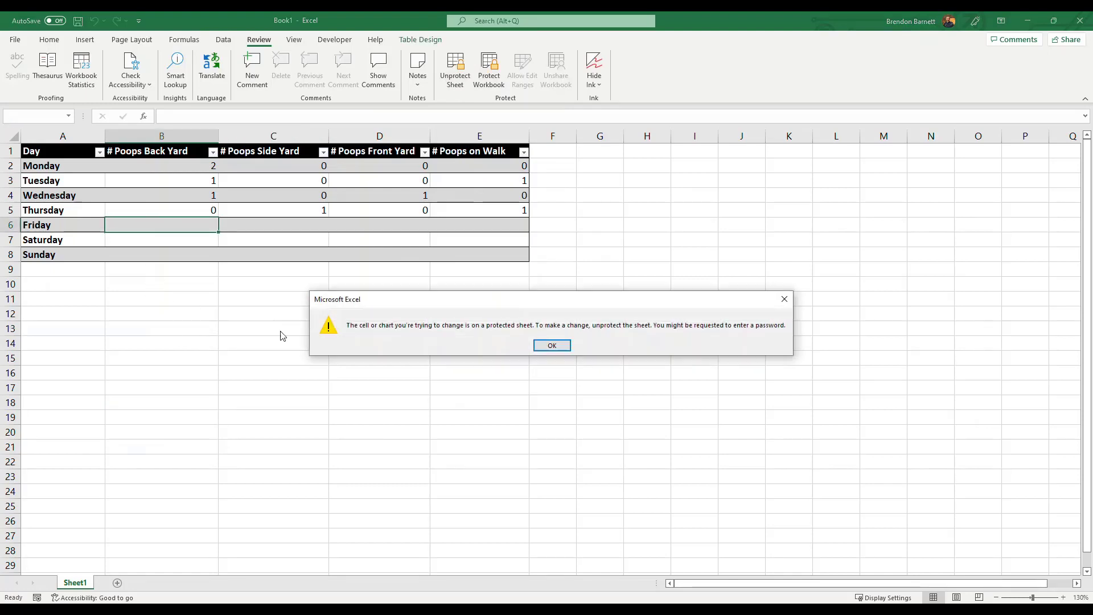
left_click(552, 345)
left_click(295, 314)
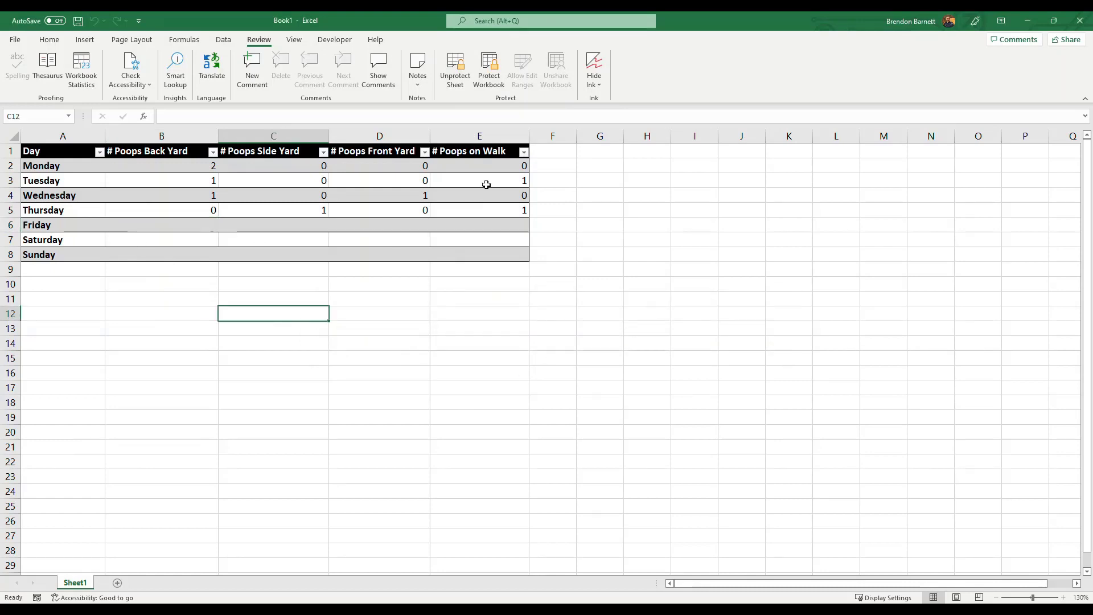
- Unprotect the sheet by entering the sheet password
left_click(455, 80)
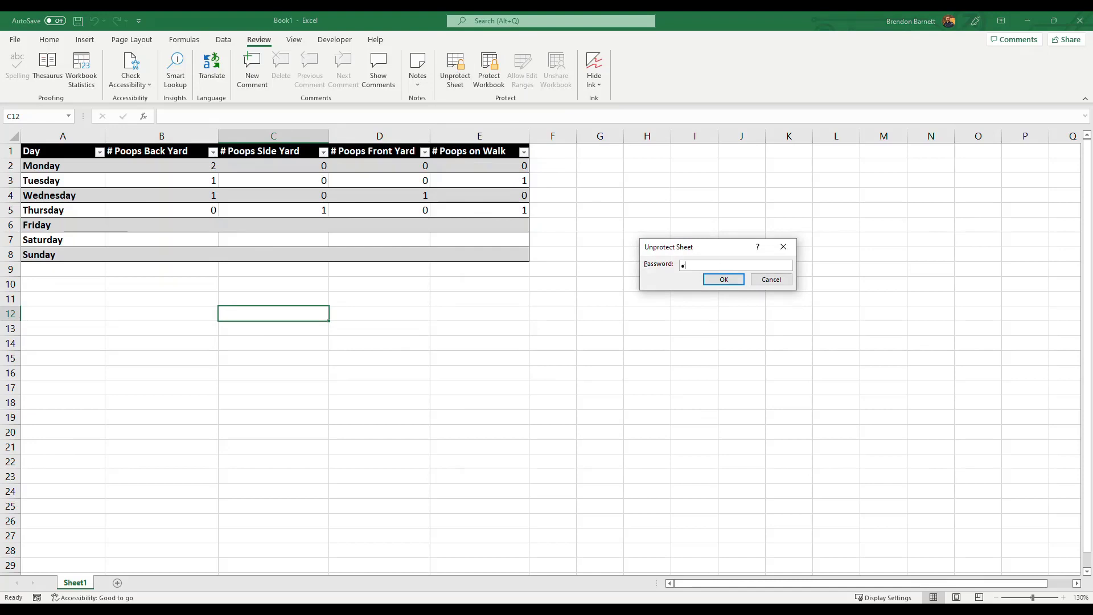
type("••••••••")
key("Return")
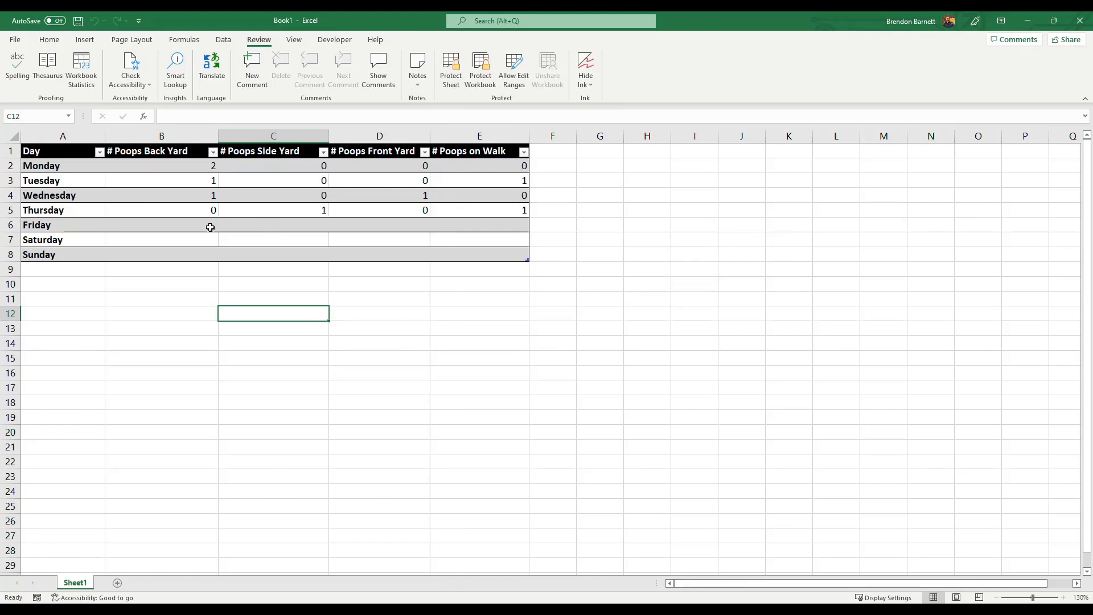
- Enter 1 in Friday's back yard cell B6 on the unprotected sheet, and clear the cell again
left_click(177, 224)
type("1")
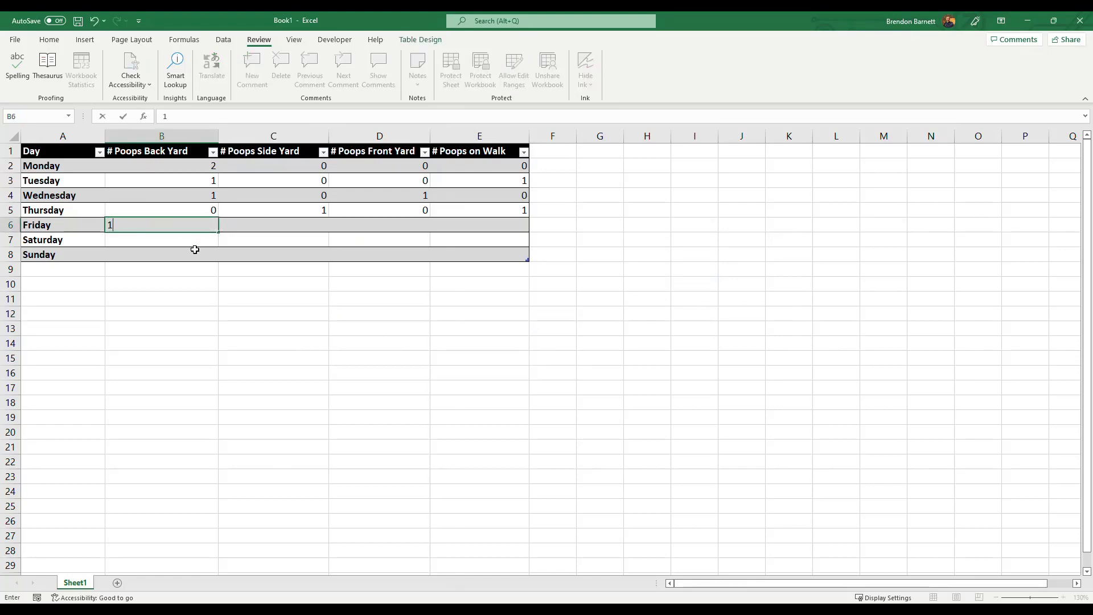
key("Tab")
left_click(172, 225)
key("Delete")
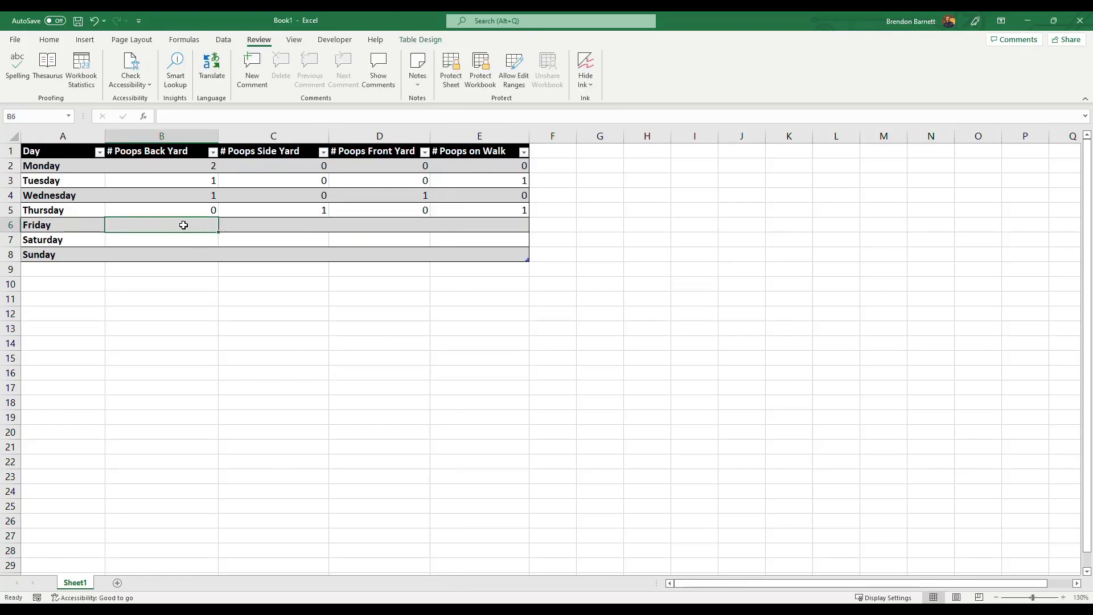
left_click(197, 297)
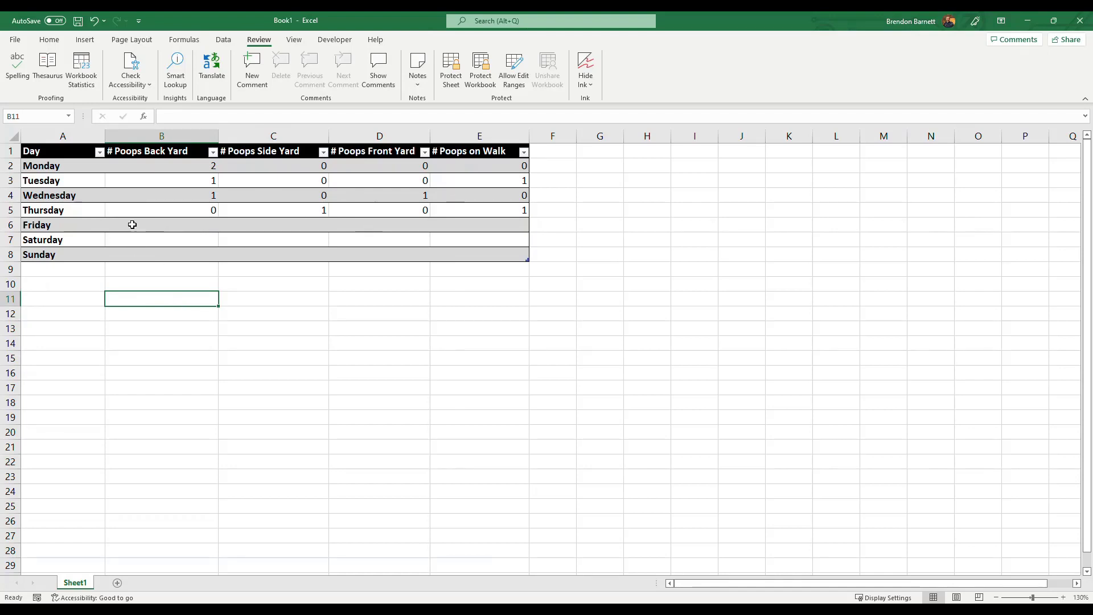
left_click_drag(132, 225, 468, 224)
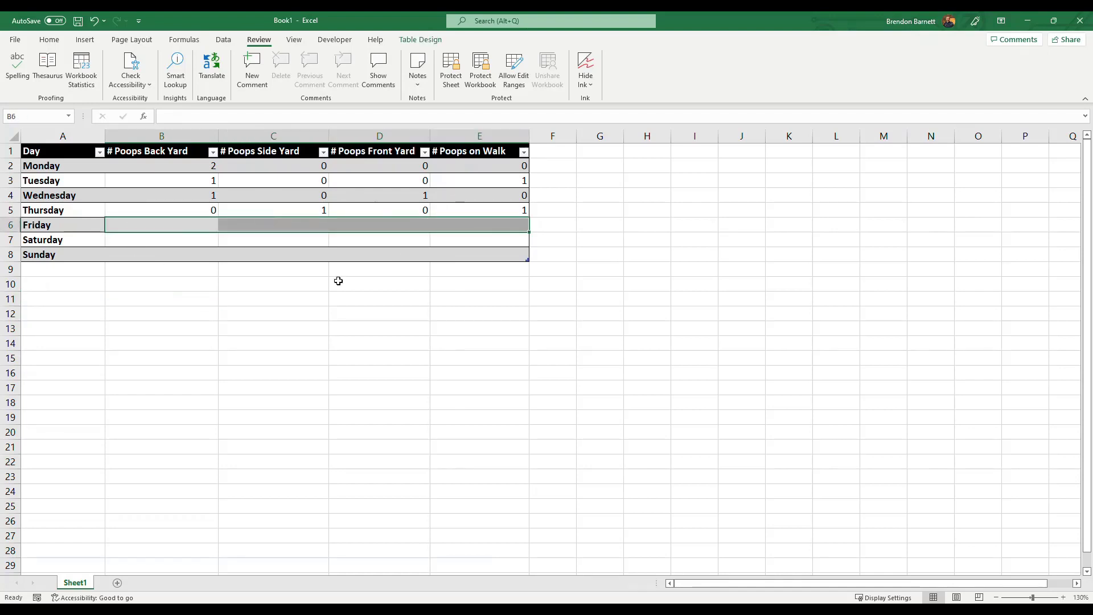
left_click(161, 304)
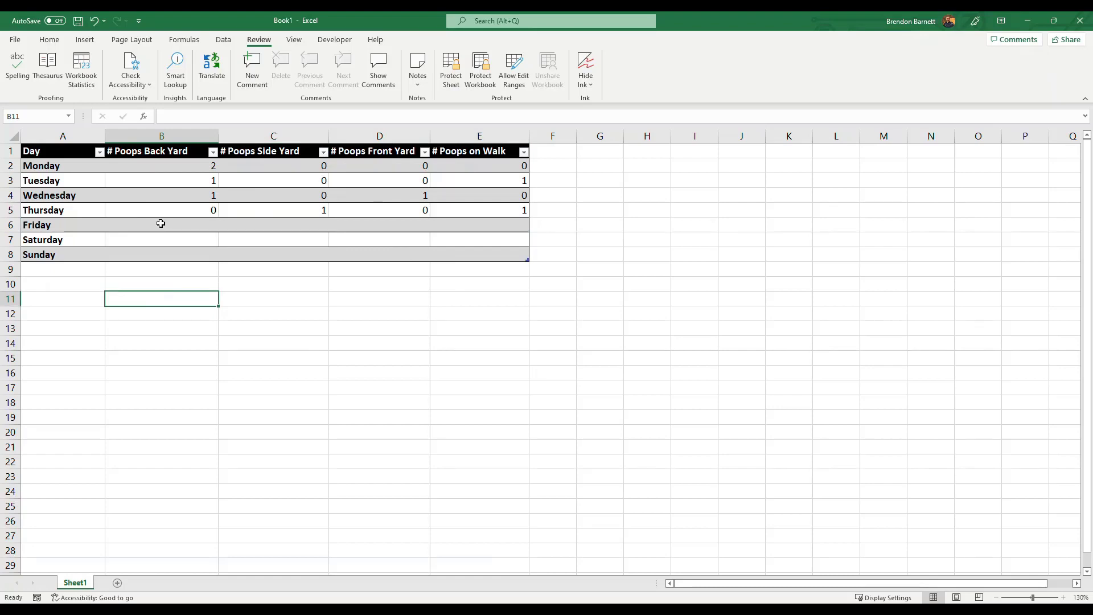
left_click_drag(151, 224, 484, 226)
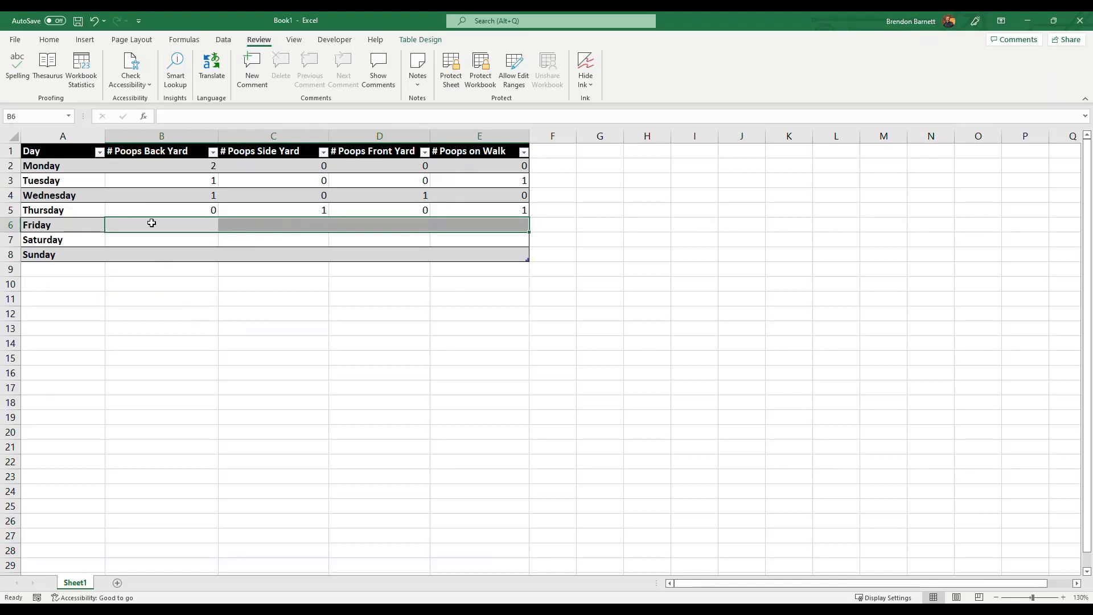
left_click(215, 283)
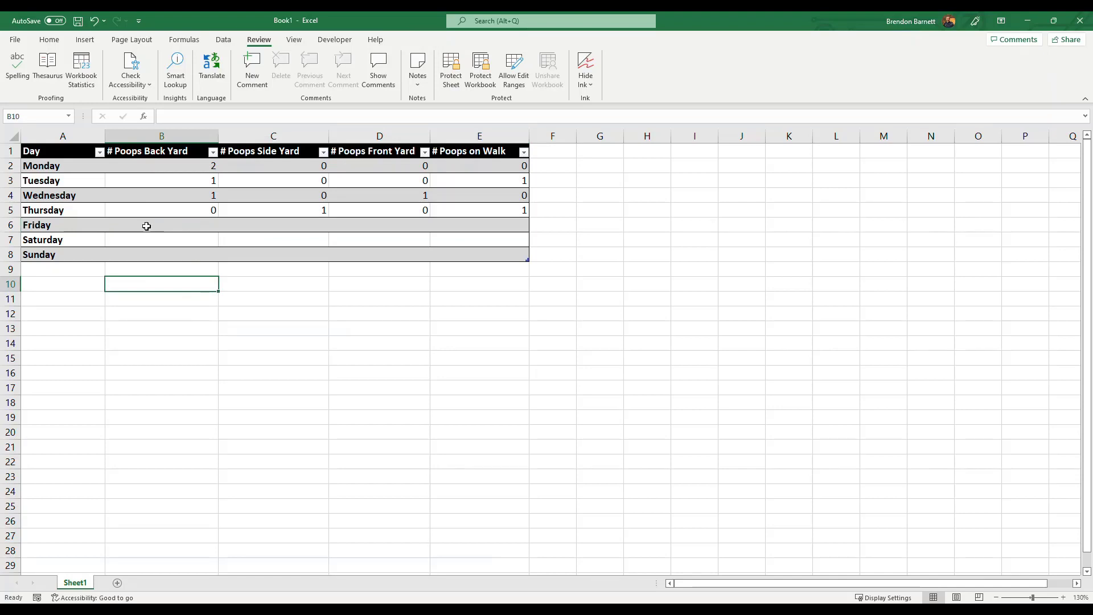
- Define a new allowed edit range titled Friday Poops that refers to the Friday cells B6:E6
left_click_drag(146, 226, 458, 227)
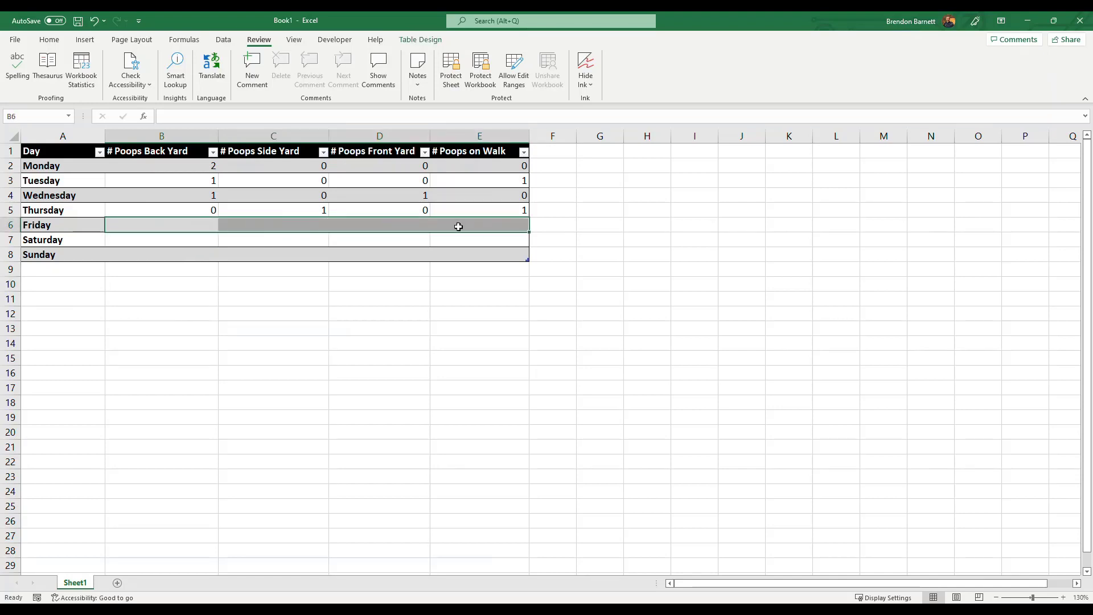
left_click(515, 77)
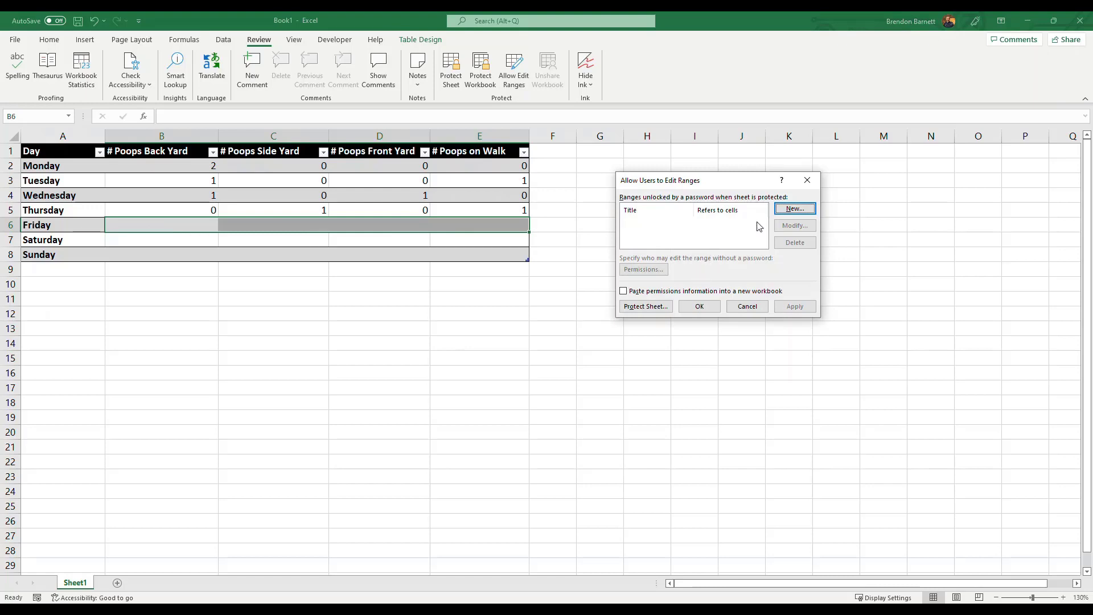
left_click(795, 210)
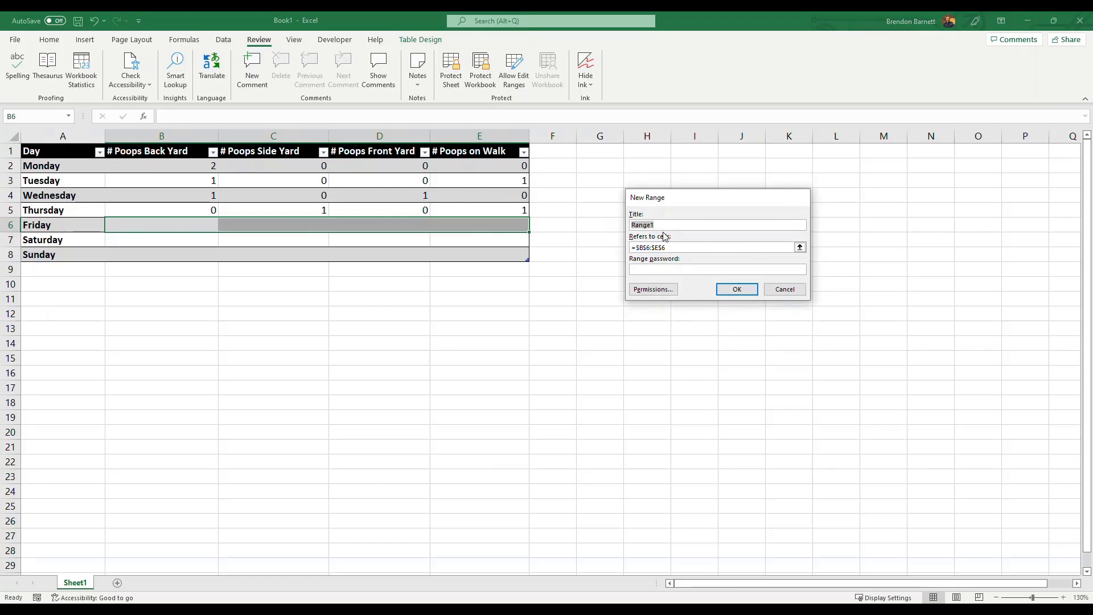
type("Friday Poops")
left_click(800, 248)
left_click_drag(180, 225, 486, 227)
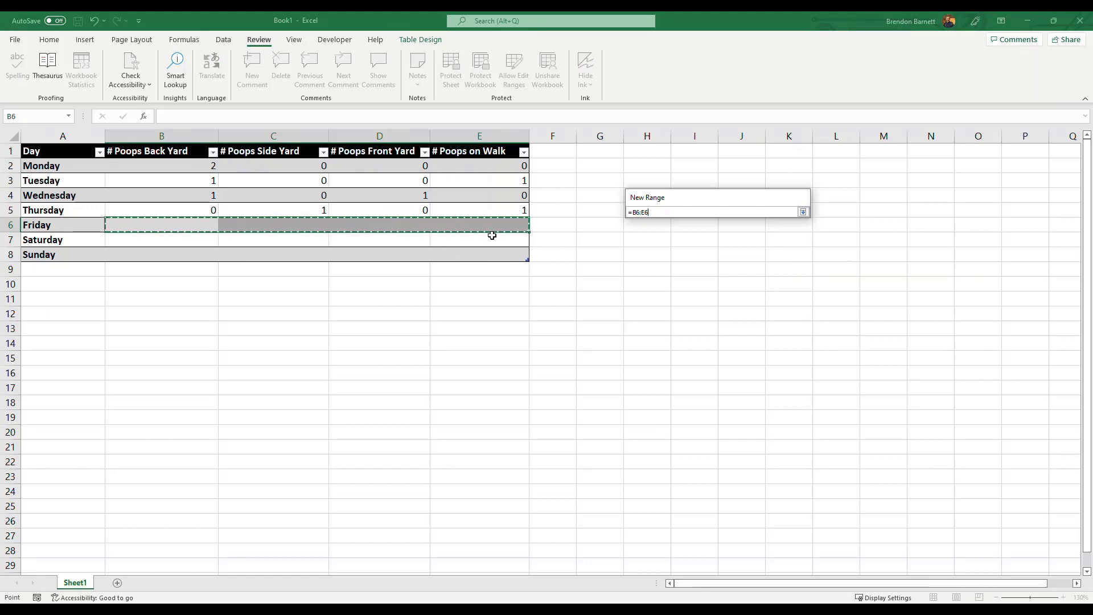
left_click(803, 212)
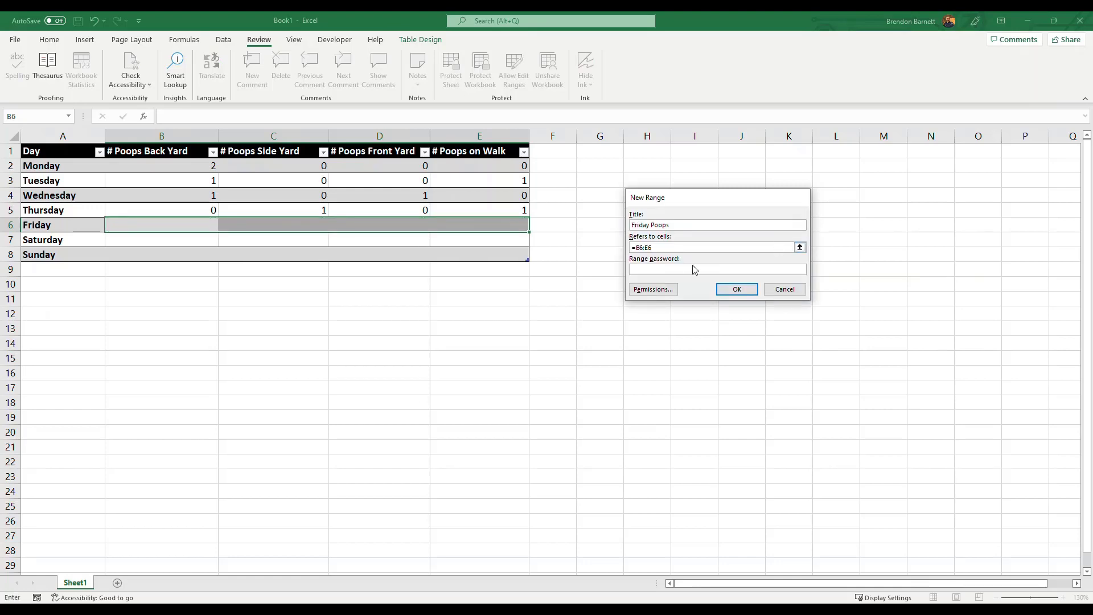
- Set and confirm a range password for the Friday Poops range, and apply the allowed edit ranges
left_click(673, 269)
key("Return")
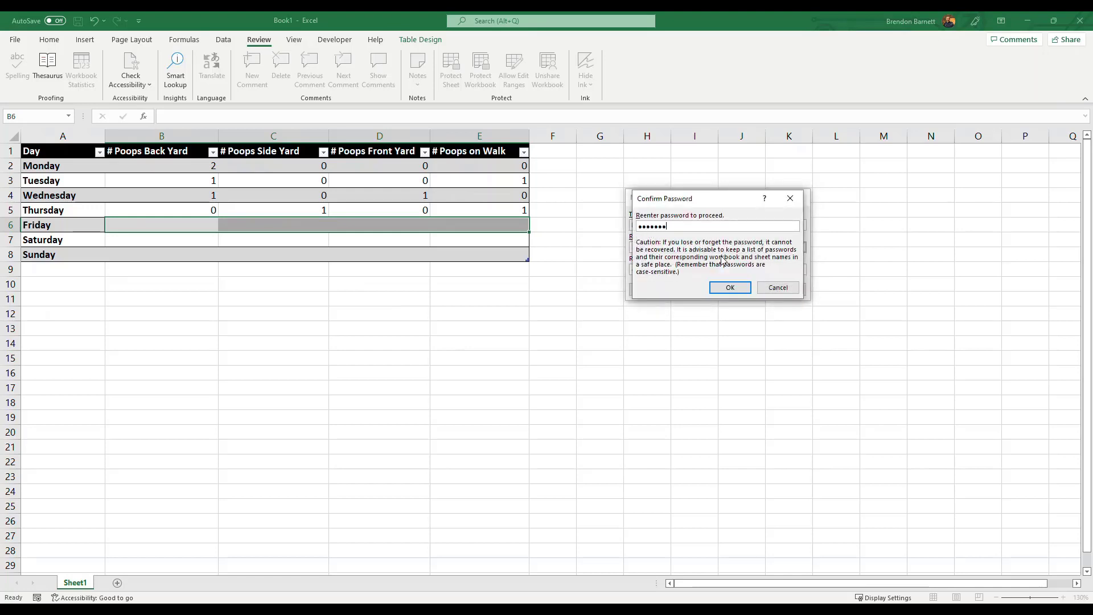
key("Return")
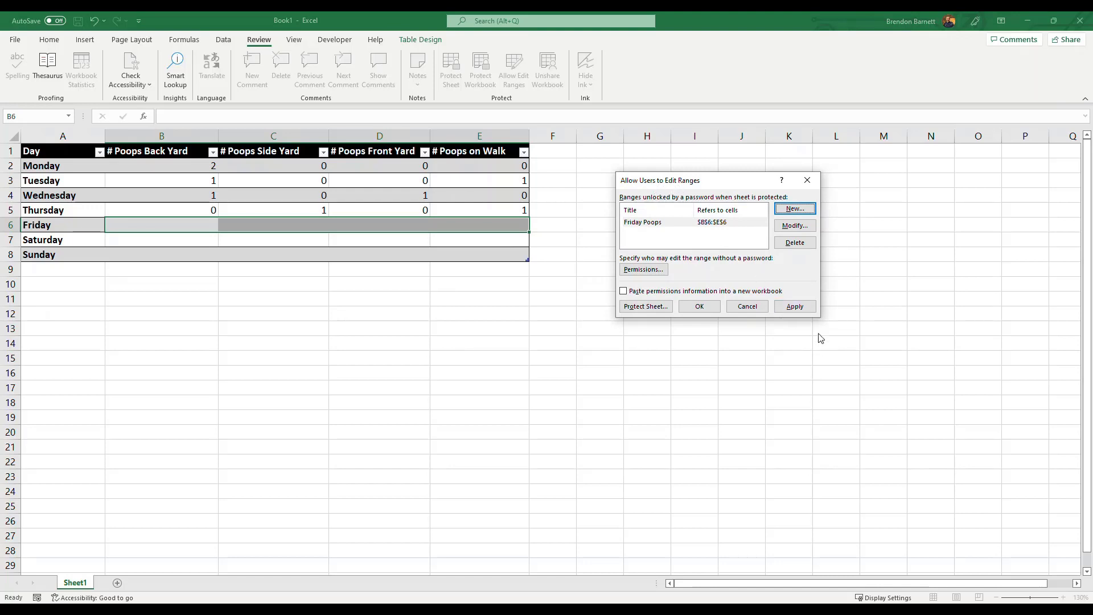
left_click(795, 307)
left_click(701, 308)
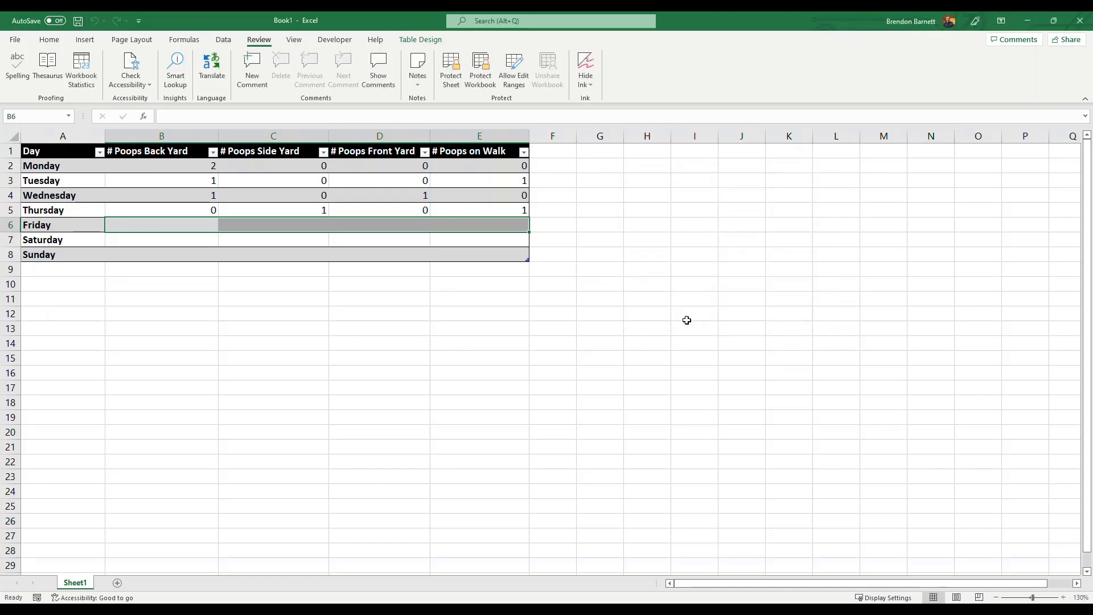
- Protect the sheet with the sheet password and default permissions, re-entering the password to activate the protected range
left_click(481, 349)
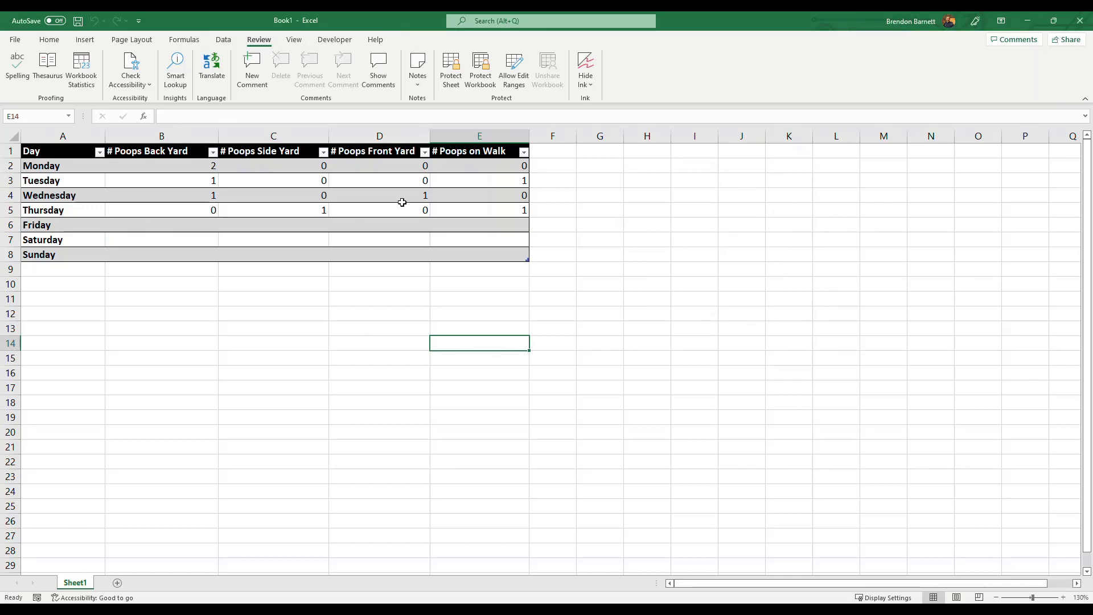
left_click(448, 75)
type("••")
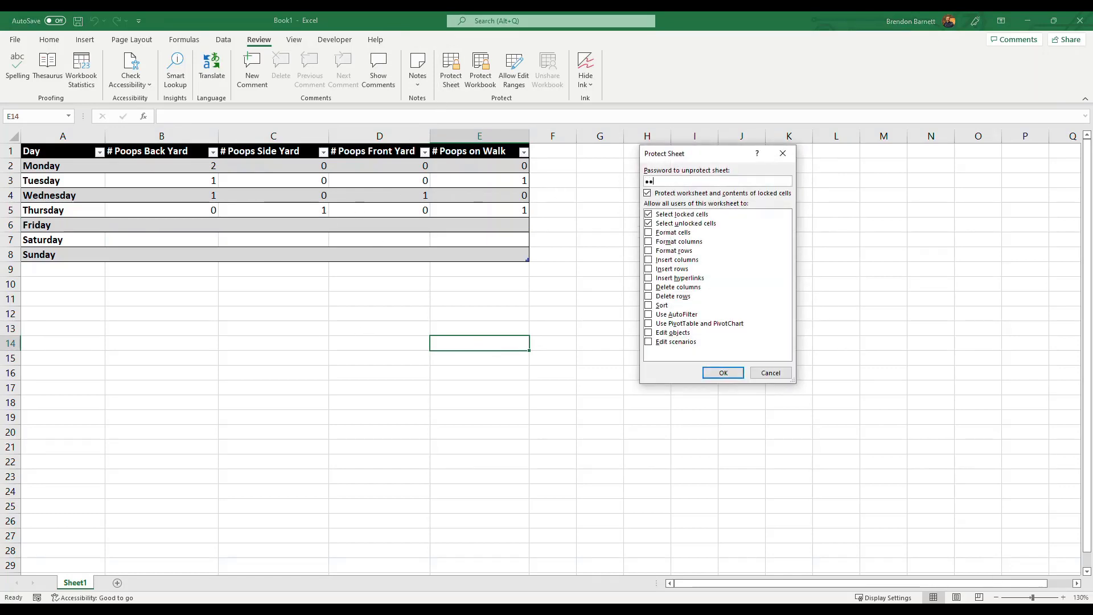
type("••••••")
key("Return")
type("•")
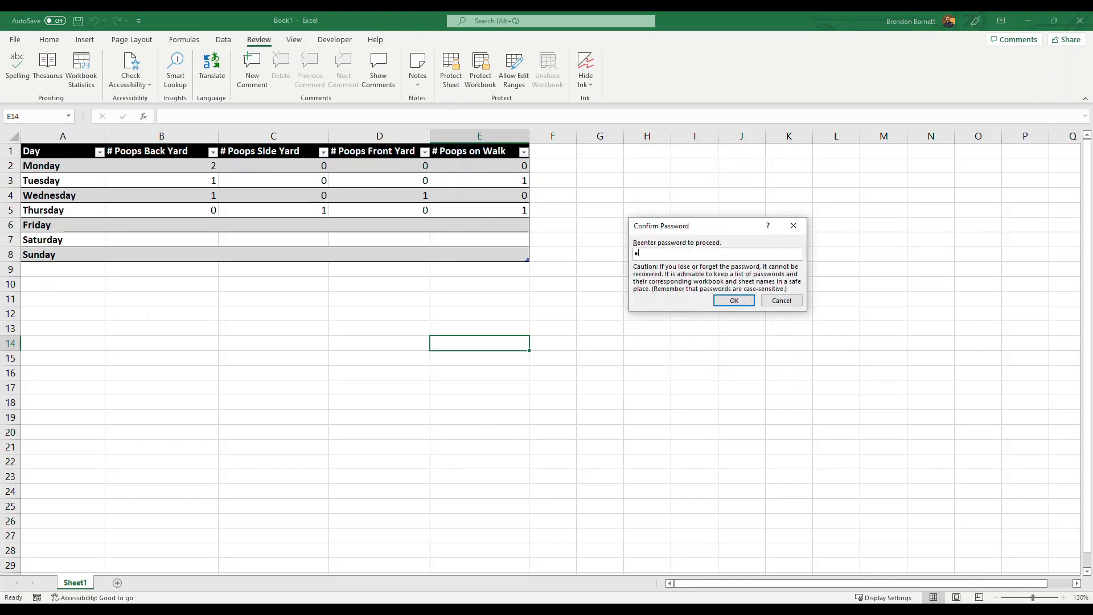
type("•••••••")
key("Return")
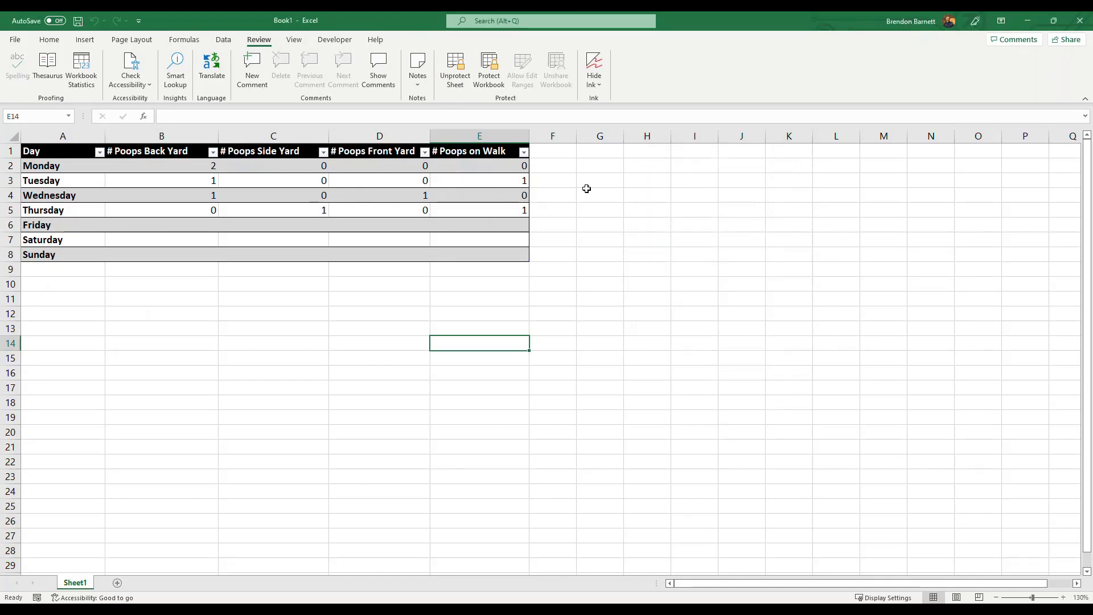
- Try to delete Monday's back yard value in B2 and to enter 1 in Saturday's back yard cell B7
left_click(196, 165)
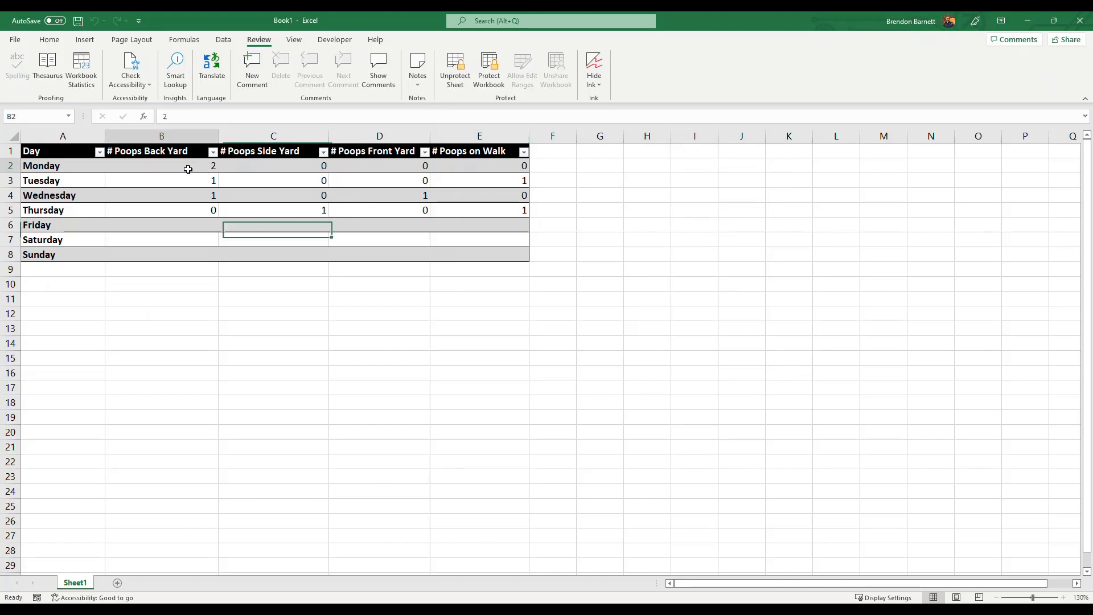
key("Delete")
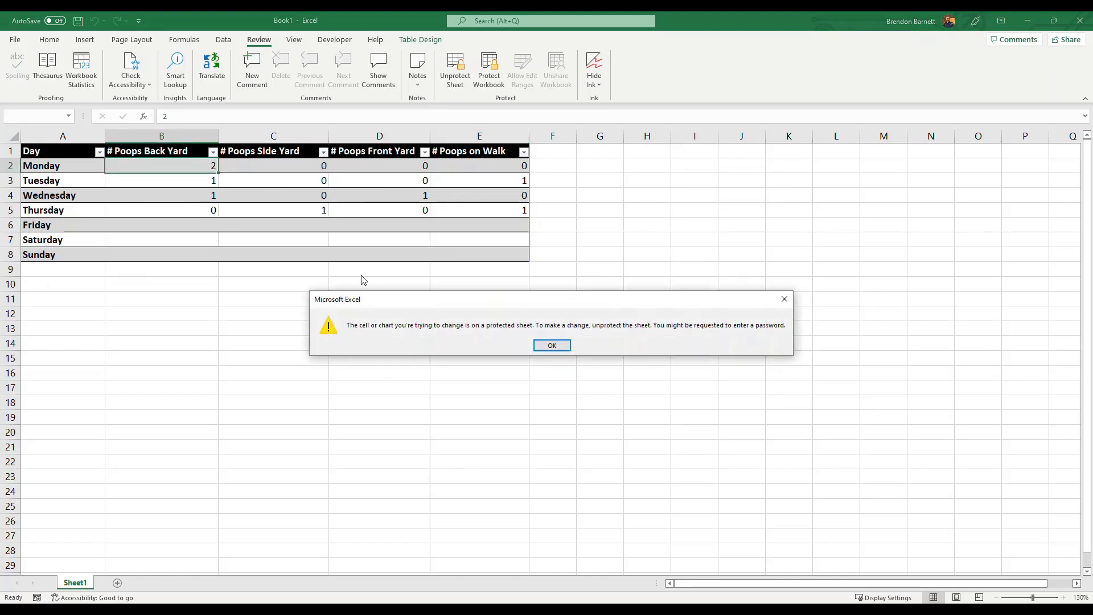
left_click(549, 348)
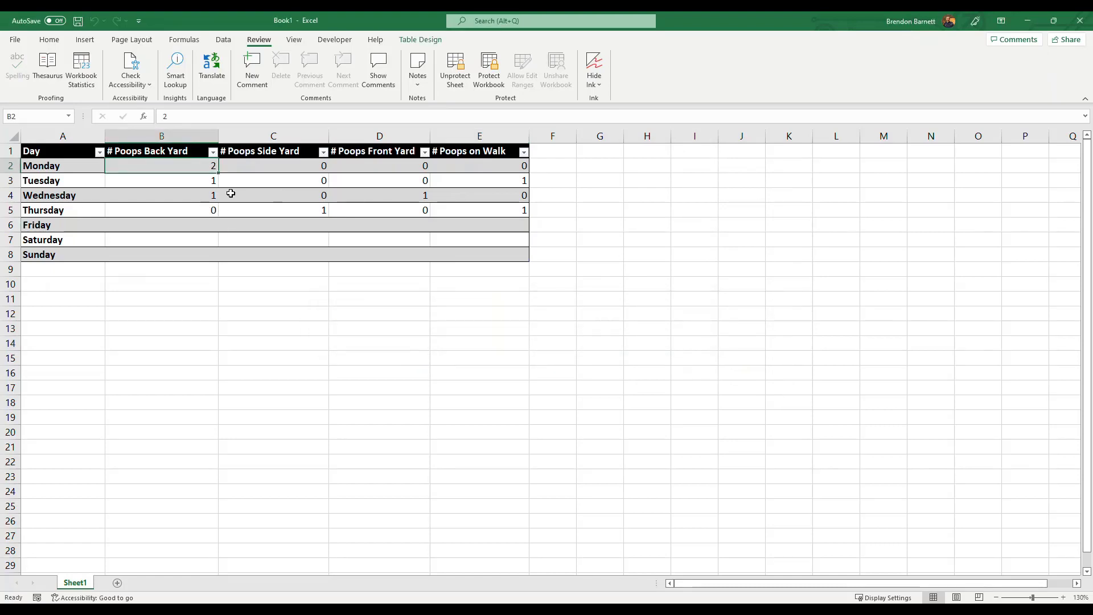
left_click(191, 239)
type("1")
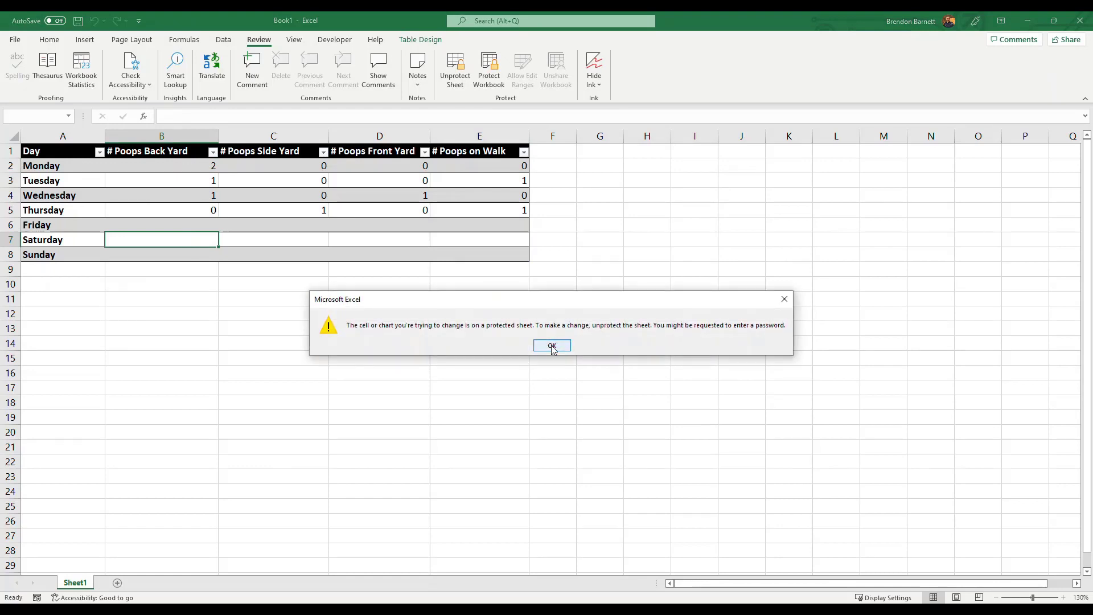
left_click(539, 345)
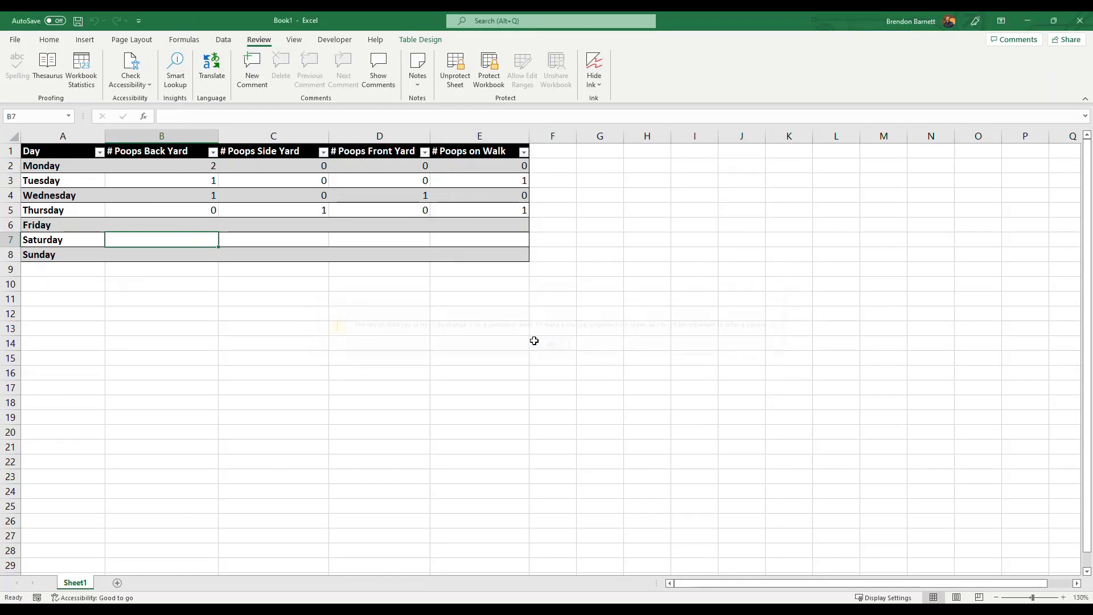
- Try to enter 1 in Friday's back yard cell B6, and cancel the range password request
left_click(188, 227)
type("1")
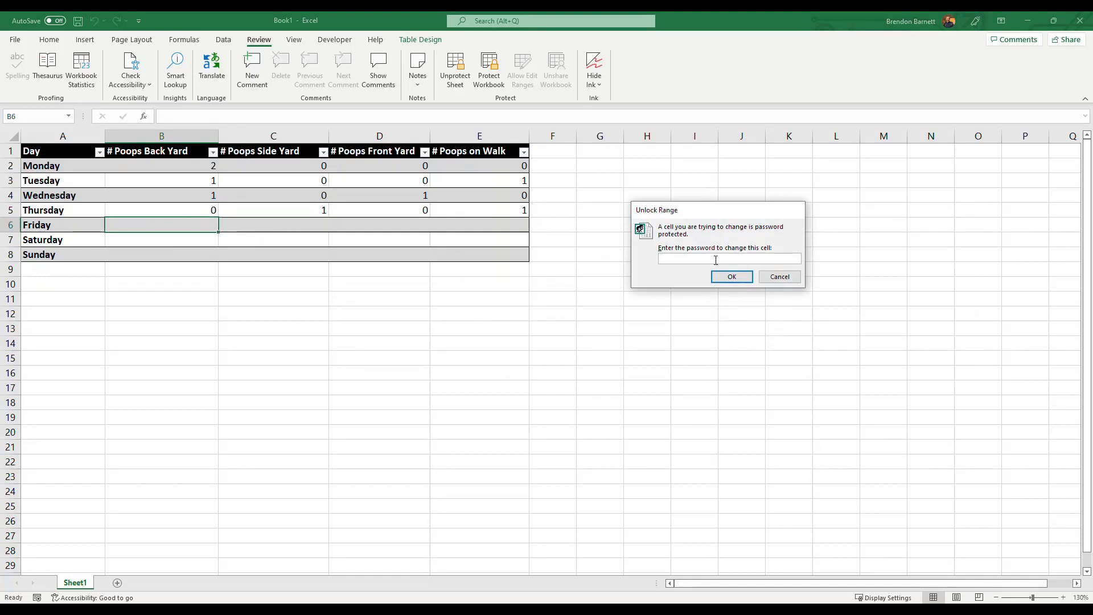
left_click(780, 278)
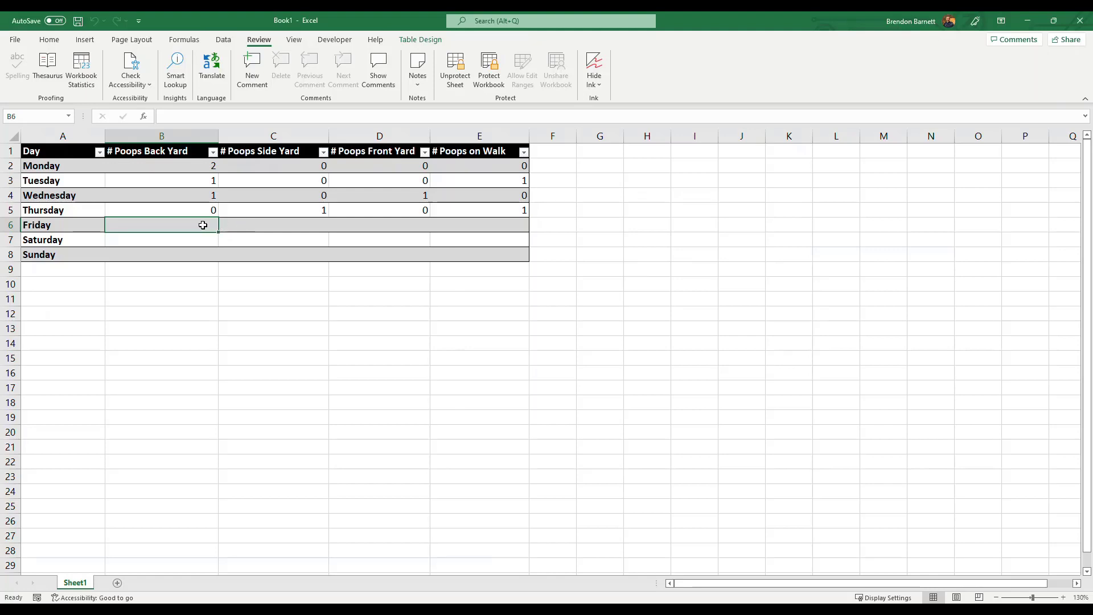
- Enter Friday's counts: 1 for the back yard, 2 for the side yard and 3 on the walk, leaving the front yard blank
type("1")
left_click(243, 222)
type("2")
left_click(361, 225)
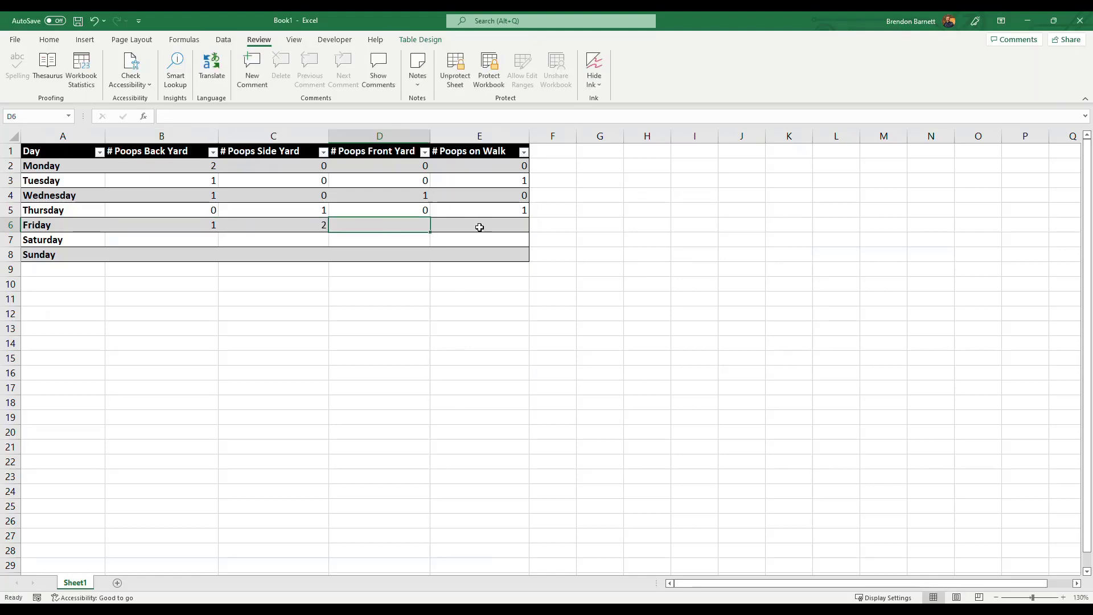
left_click(481, 225)
type("3")
left_click(396, 258)
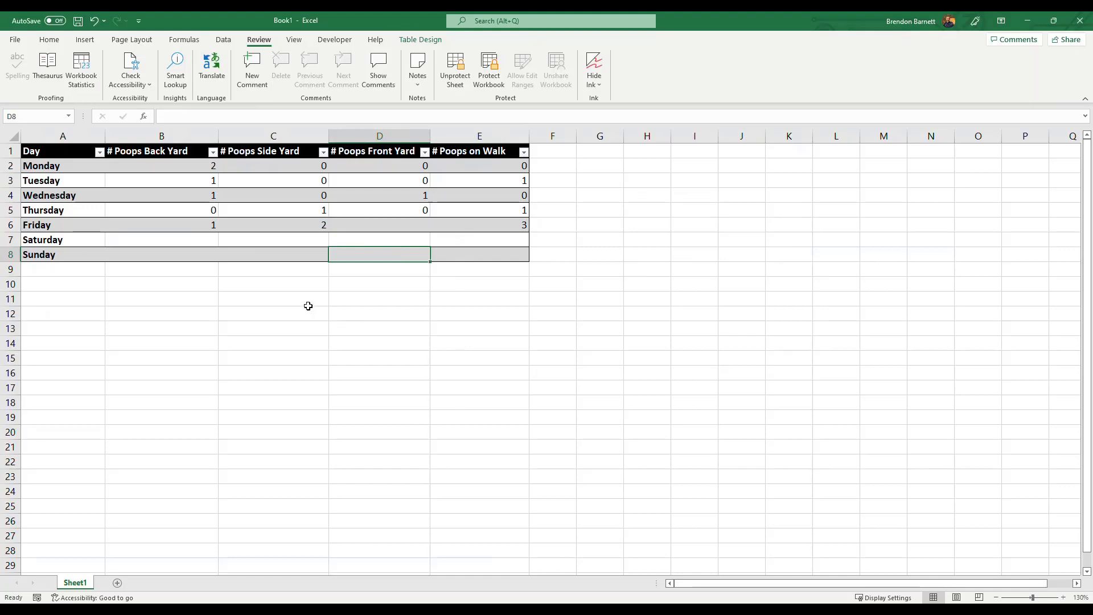
left_click(266, 284)
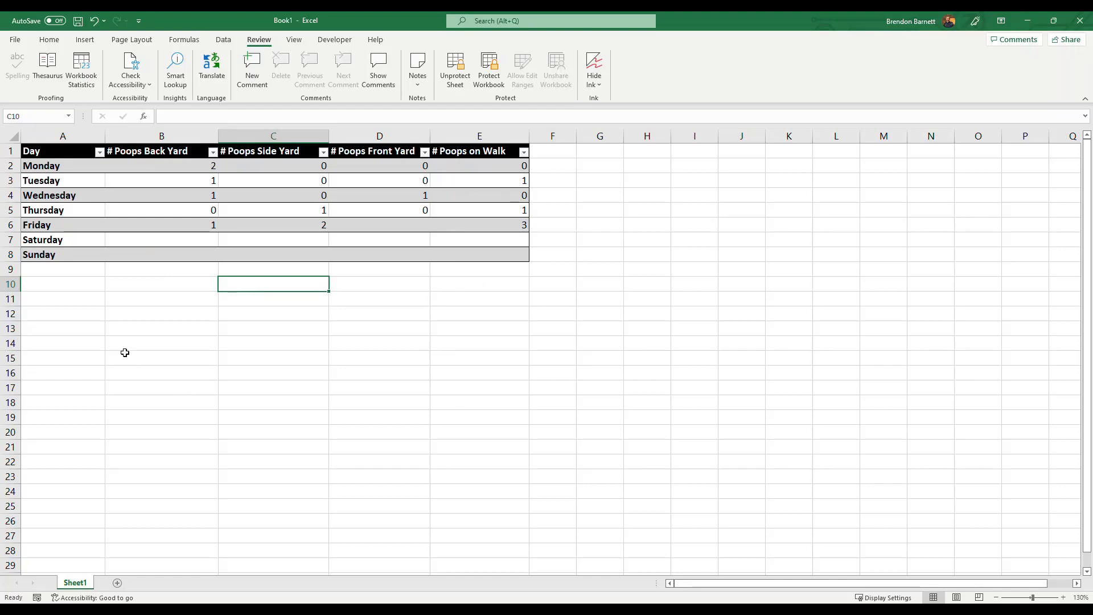
- Protect the workbook's structure with a password and re-enter the password to confirm it
left_click(491, 77)
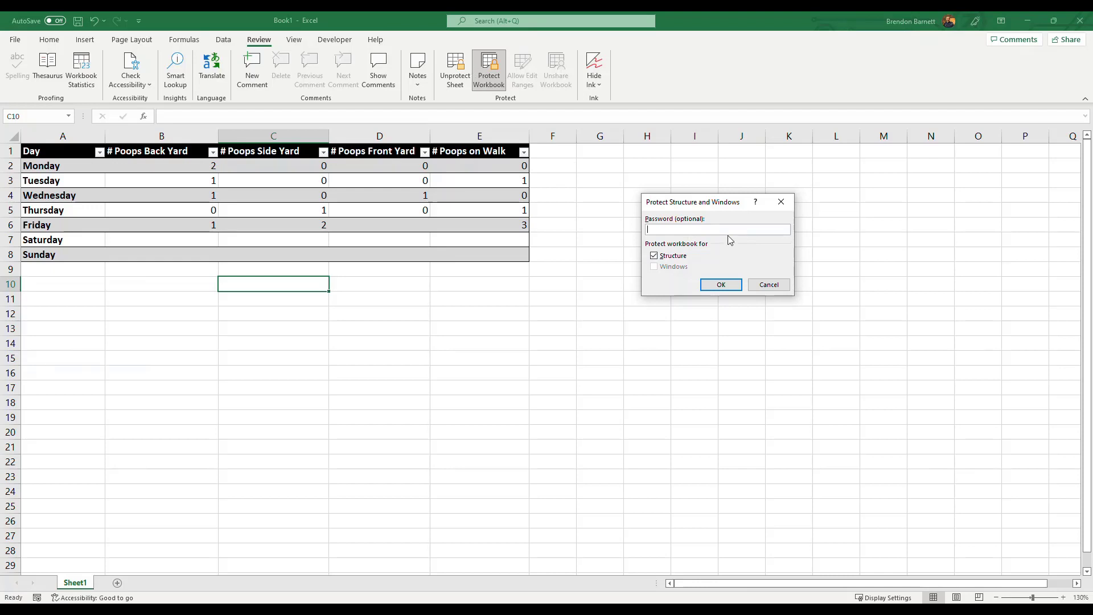
key("Return")
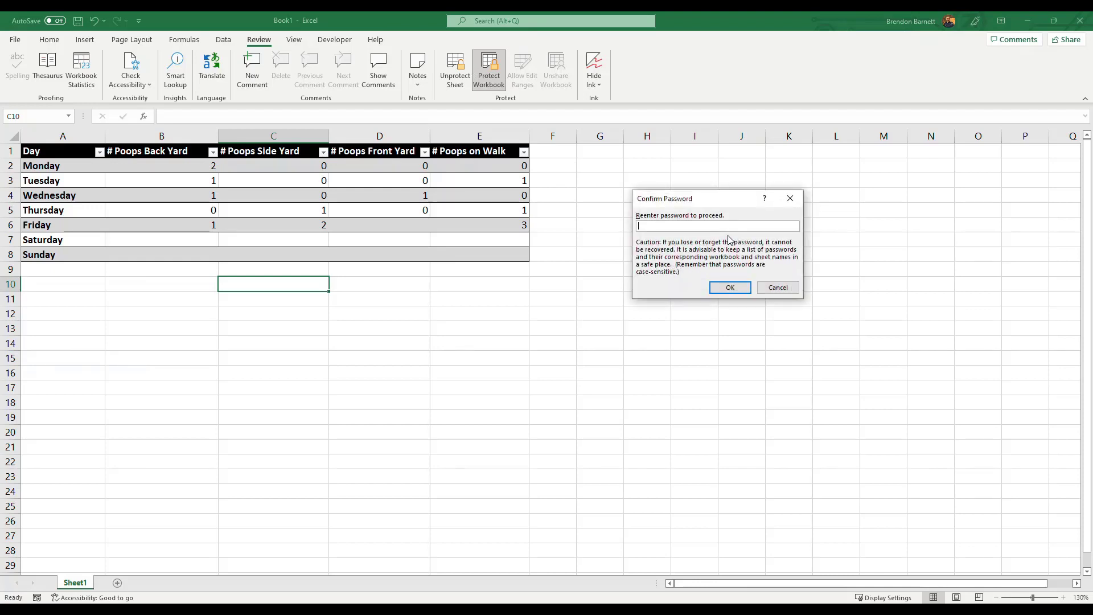
key("Return")
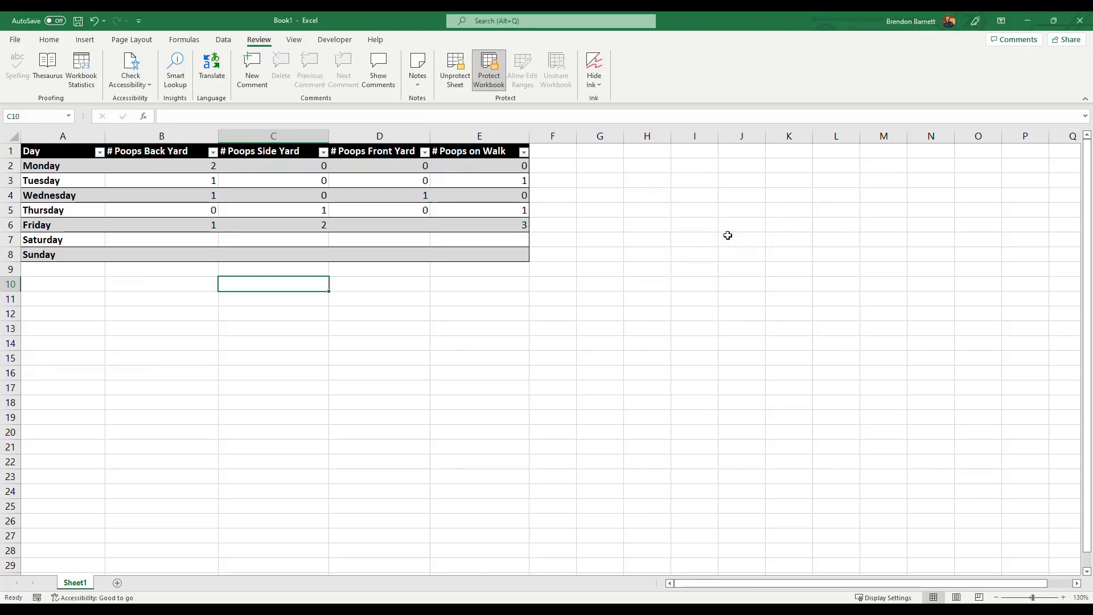
left_click(290, 418)
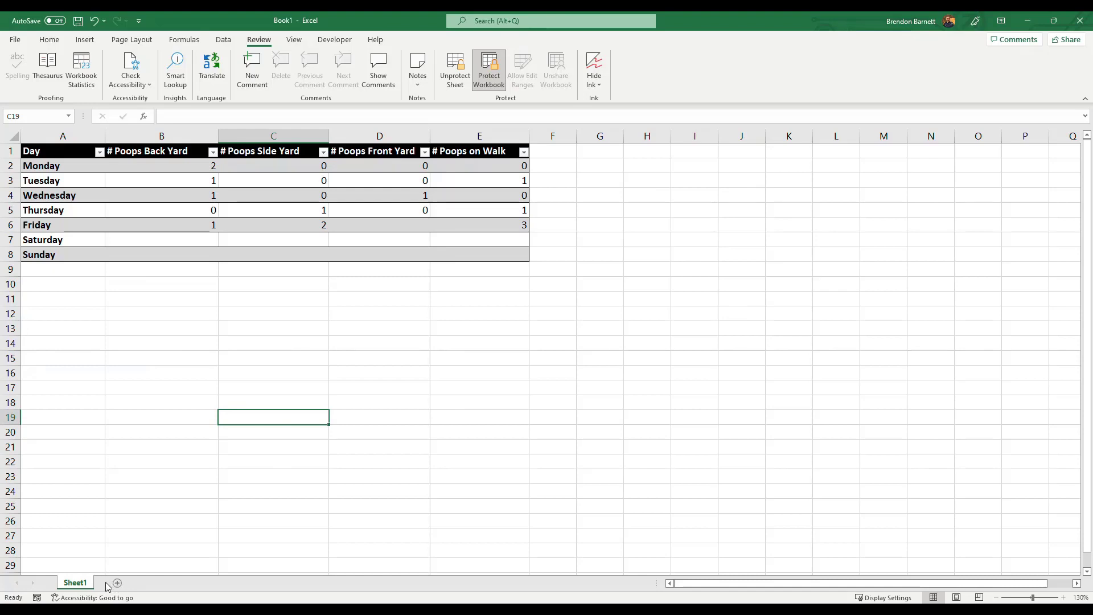
- Try to rename Sheet1 to test the workbook's structure protection, and dismiss the warning
double_click(73, 586)
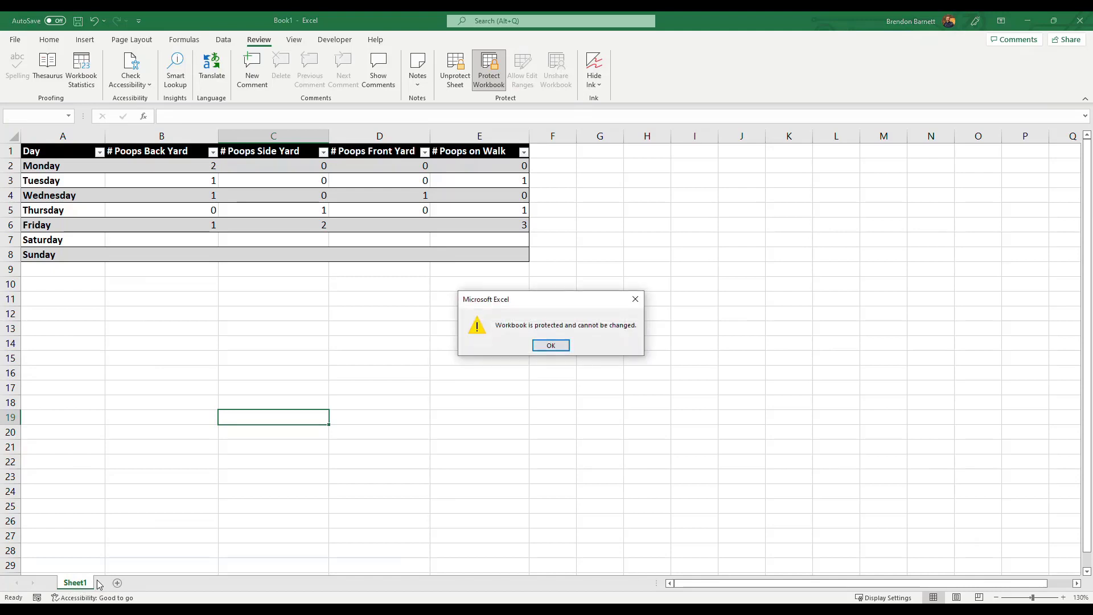
left_click(551, 345)
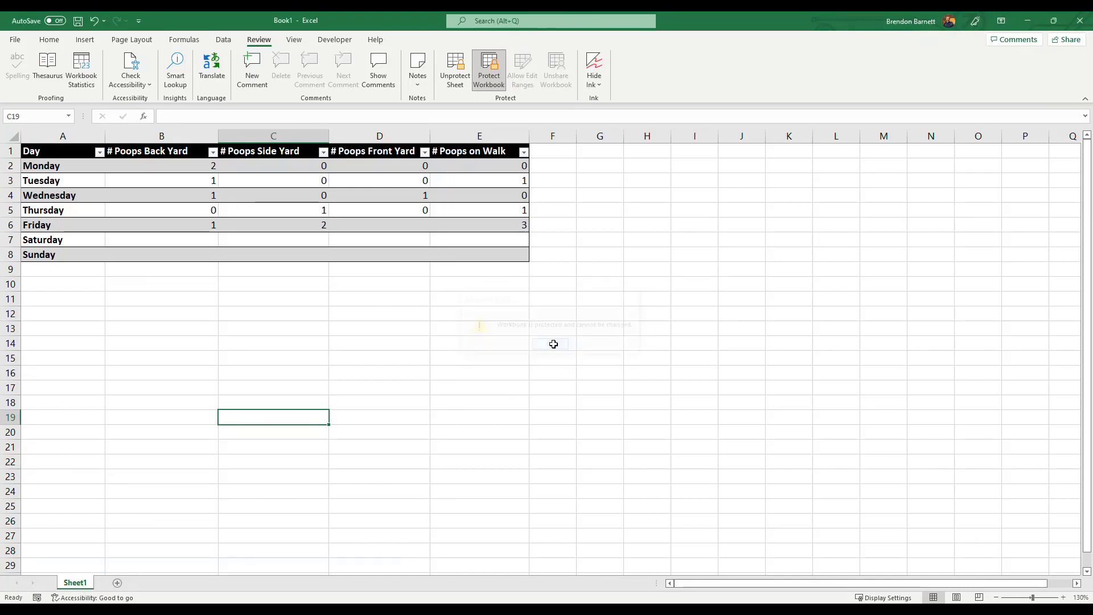
left_click(440, 375)
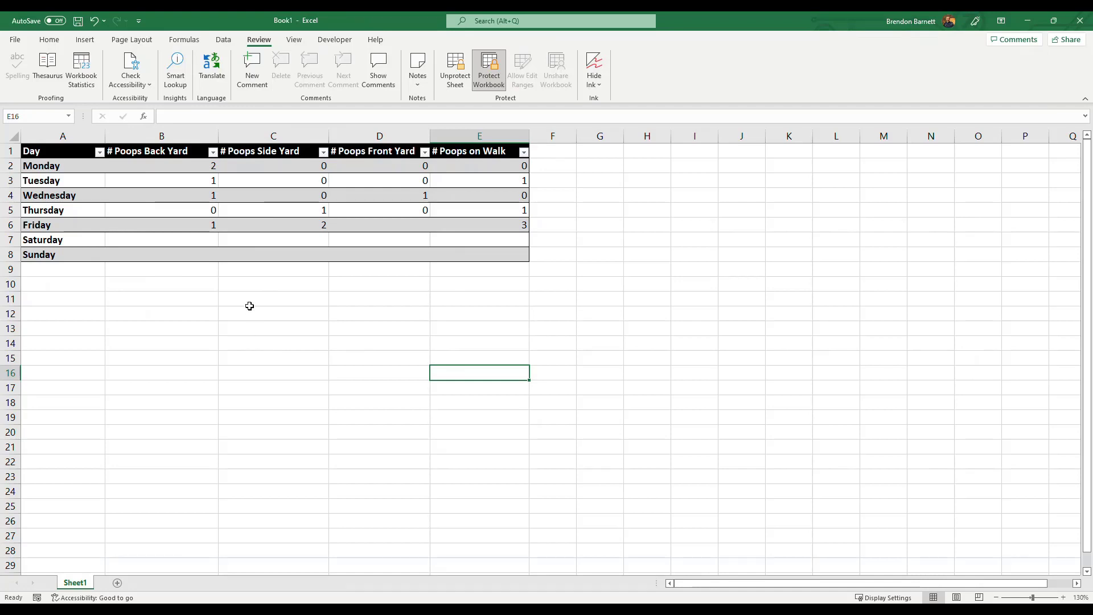
left_click(273, 370)
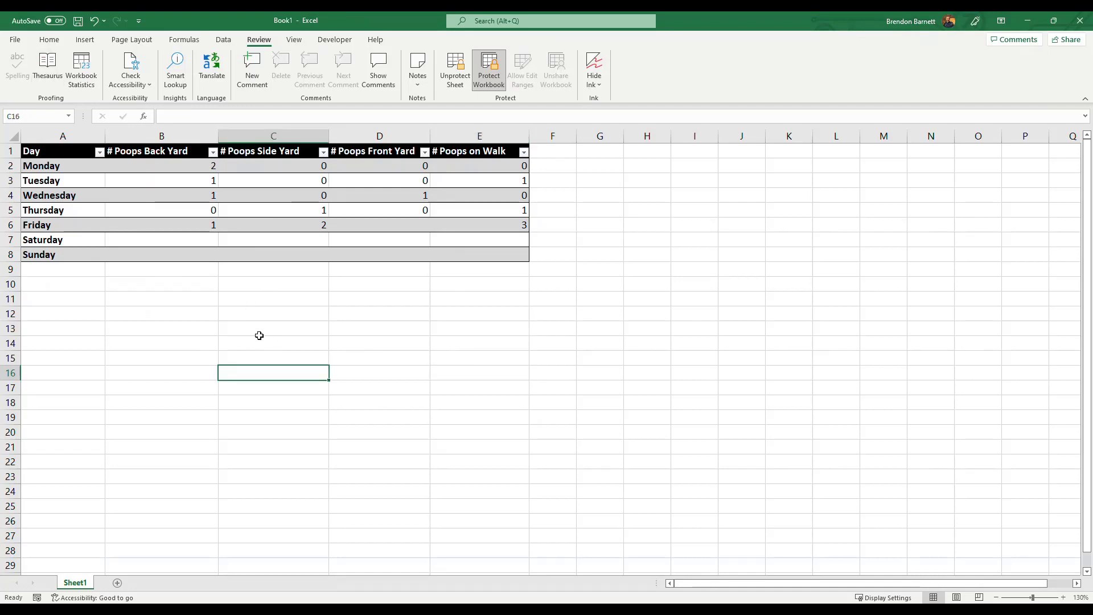
- Start saving a copy of the workbook in the Business for Chummies Excel folder, with the full set of save options
left_click(15, 43)
left_click(57, 189)
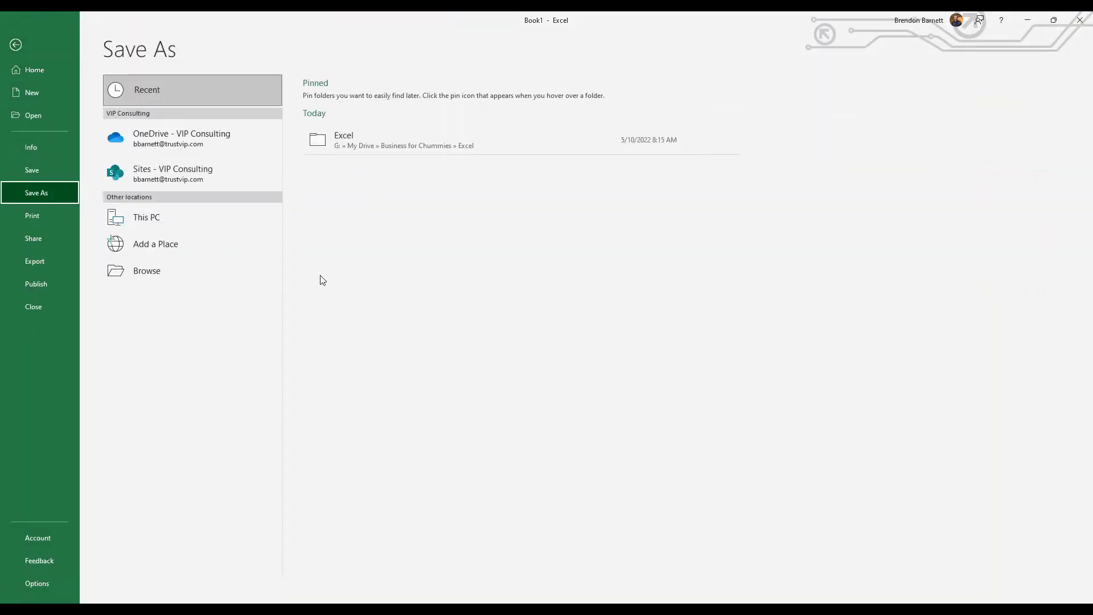
left_click(320, 138)
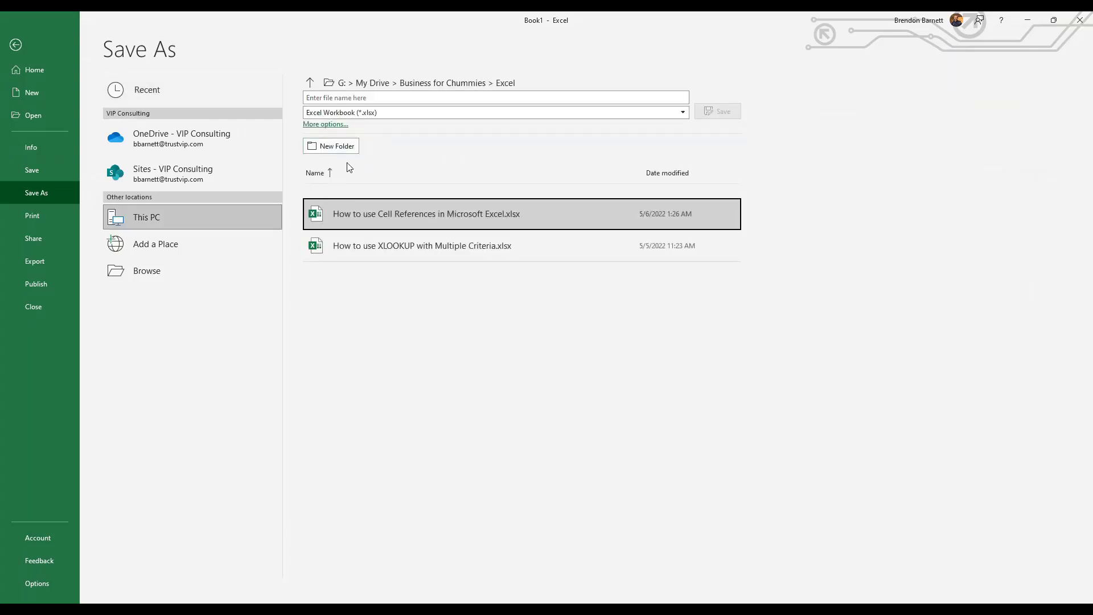
left_click(365, 98)
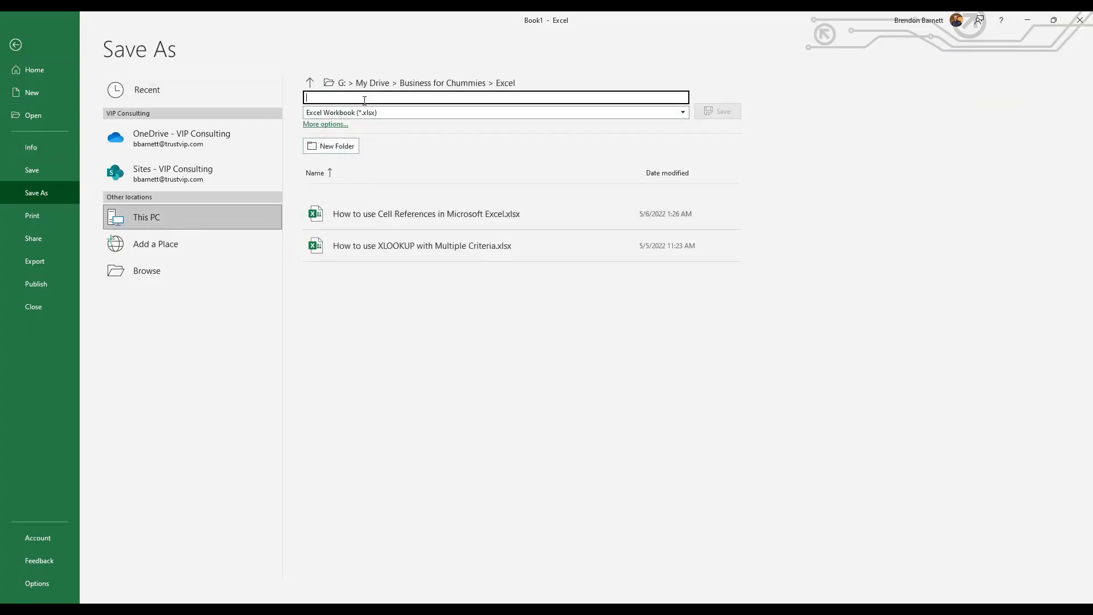
left_click(325, 125)
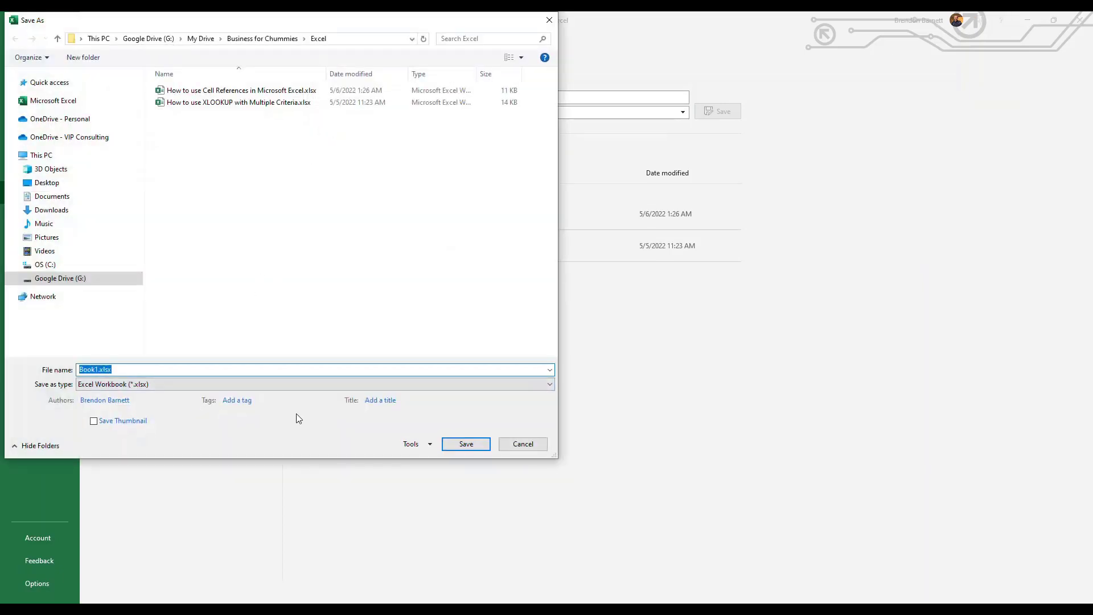
- Set and confirm the file's passwords to open and to modify, and save the workbook as Book1.xlsx
left_click(422, 444)
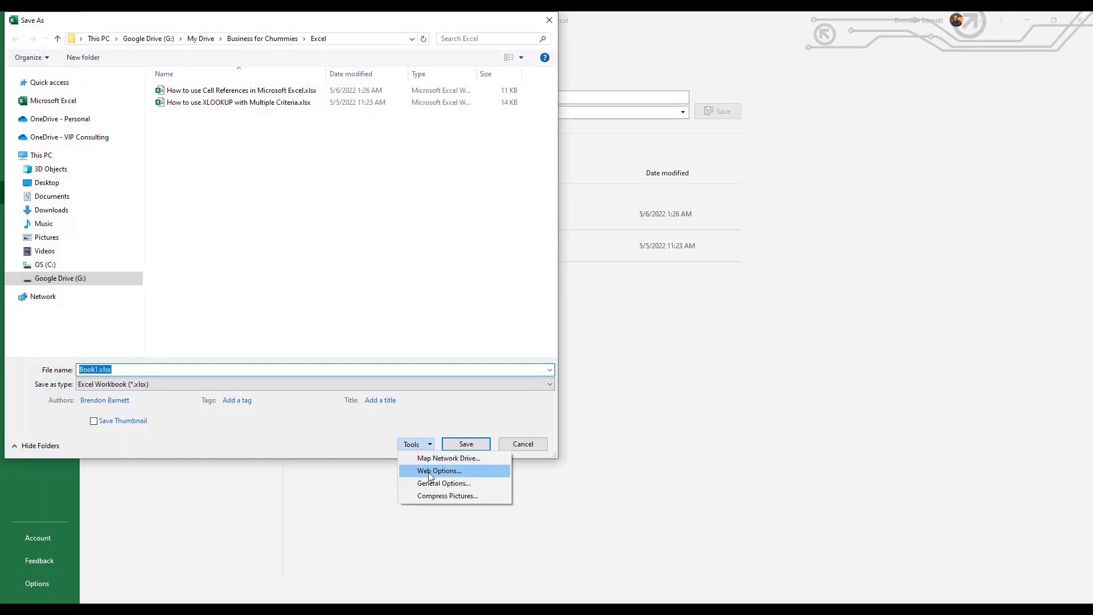
left_click(457, 484)
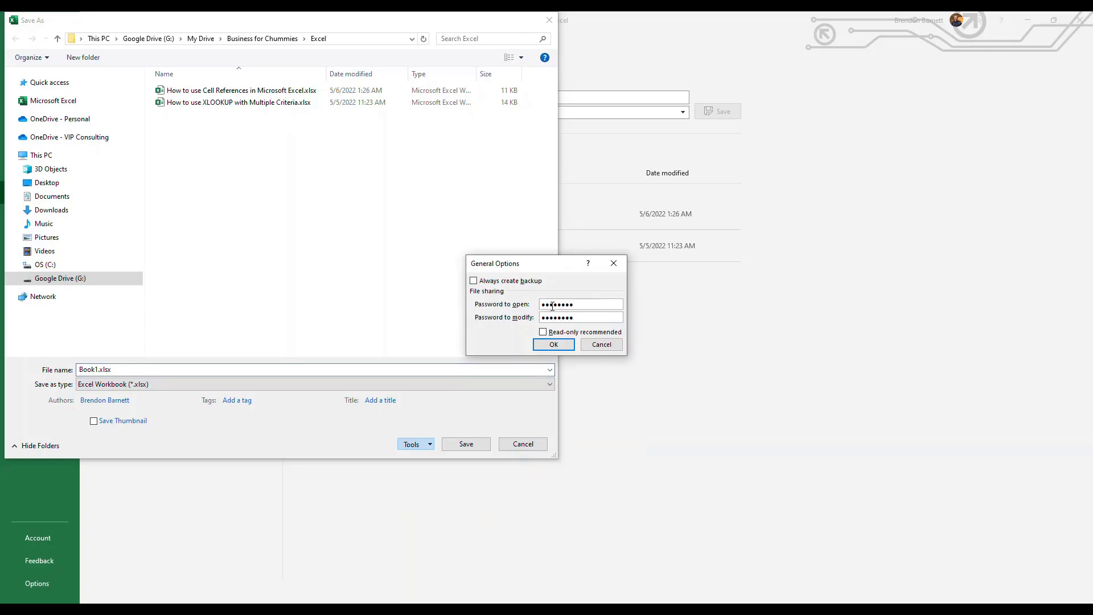
left_click(546, 345)
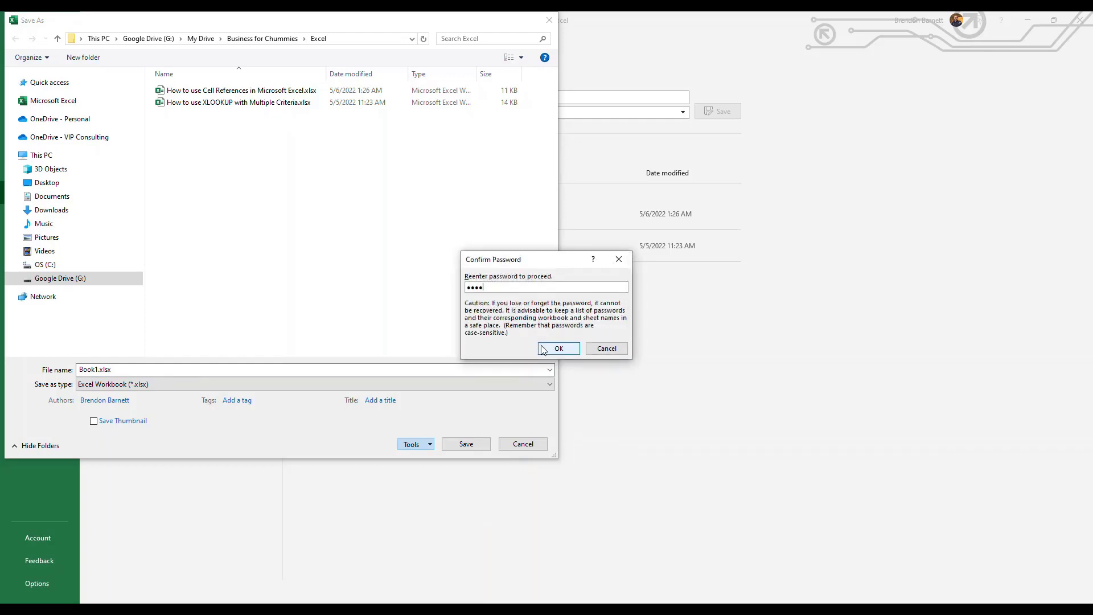
left_click(547, 348)
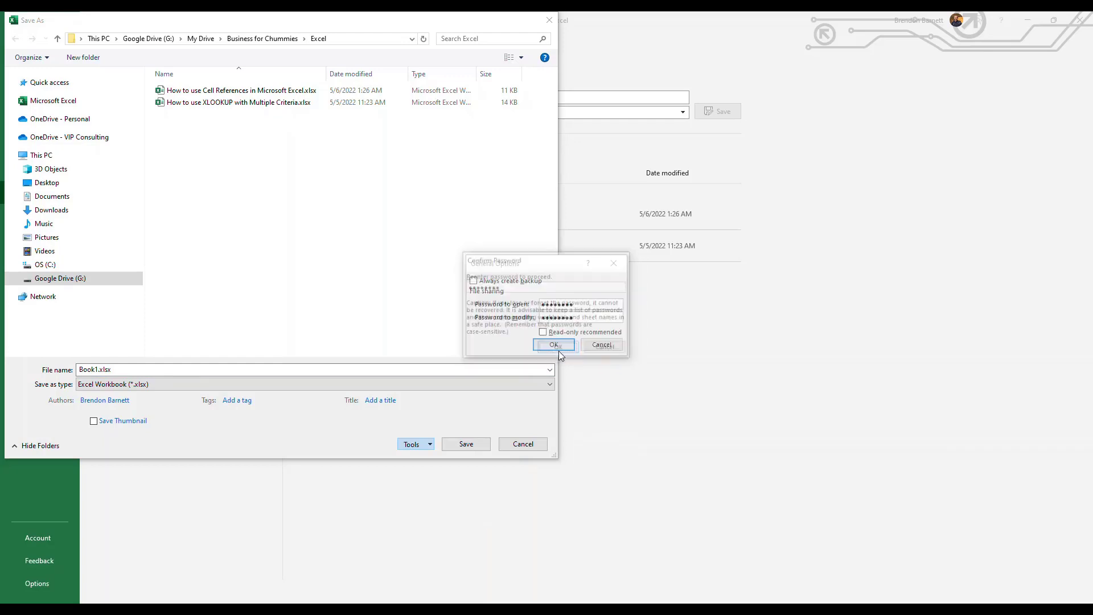
type("••••••••")
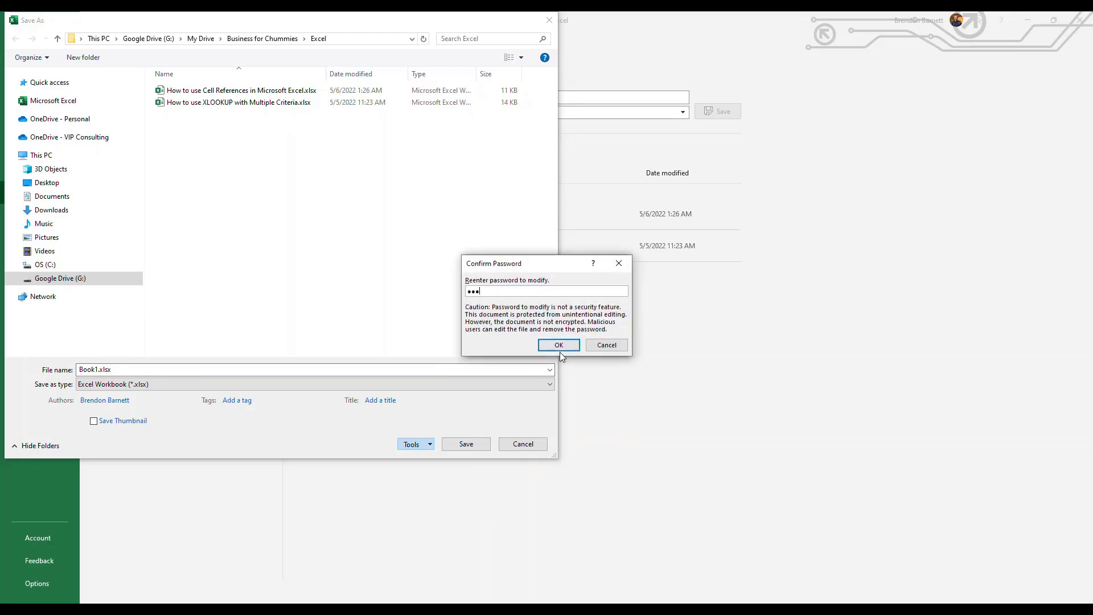
left_click(559, 351)
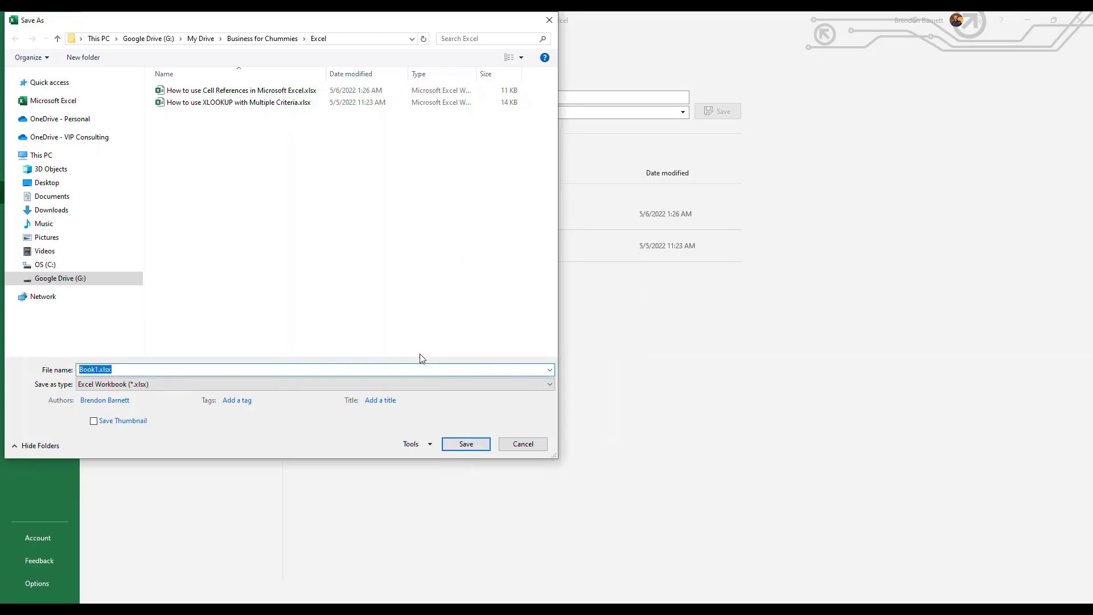
left_click(463, 445)
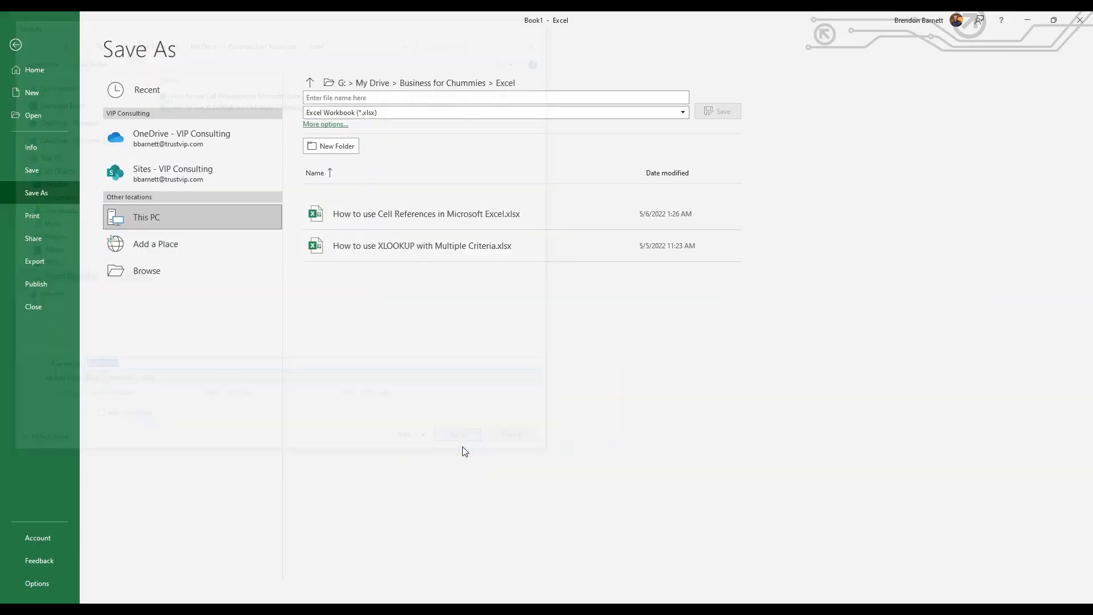
left_click(207, 430)
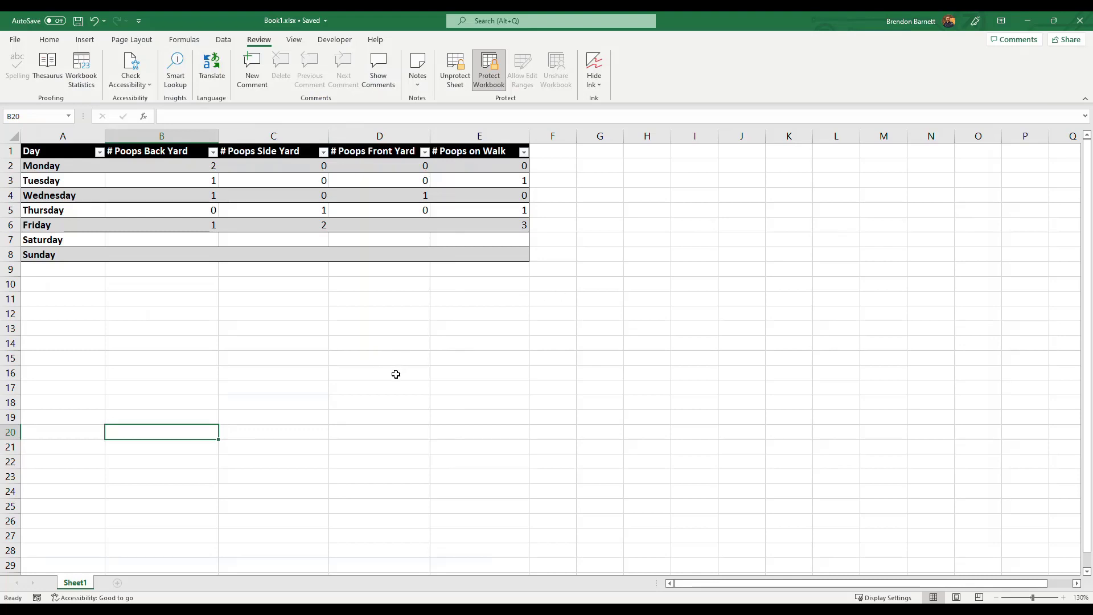
- Close the workbook and reopen Book1.xlsx, entering the password to open it
left_click(1081, 23)
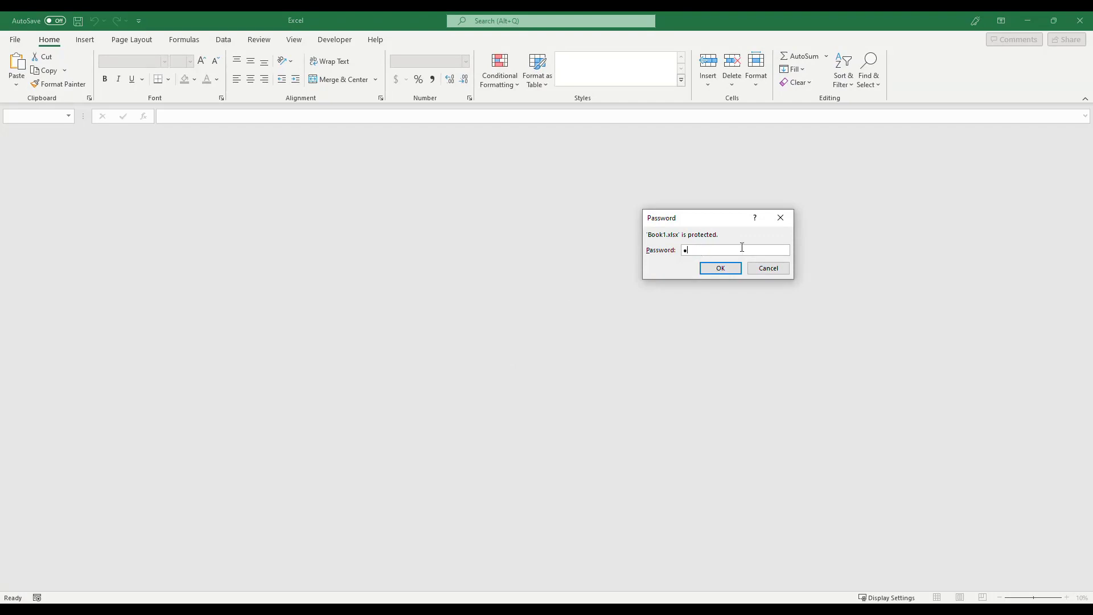
key("Return")
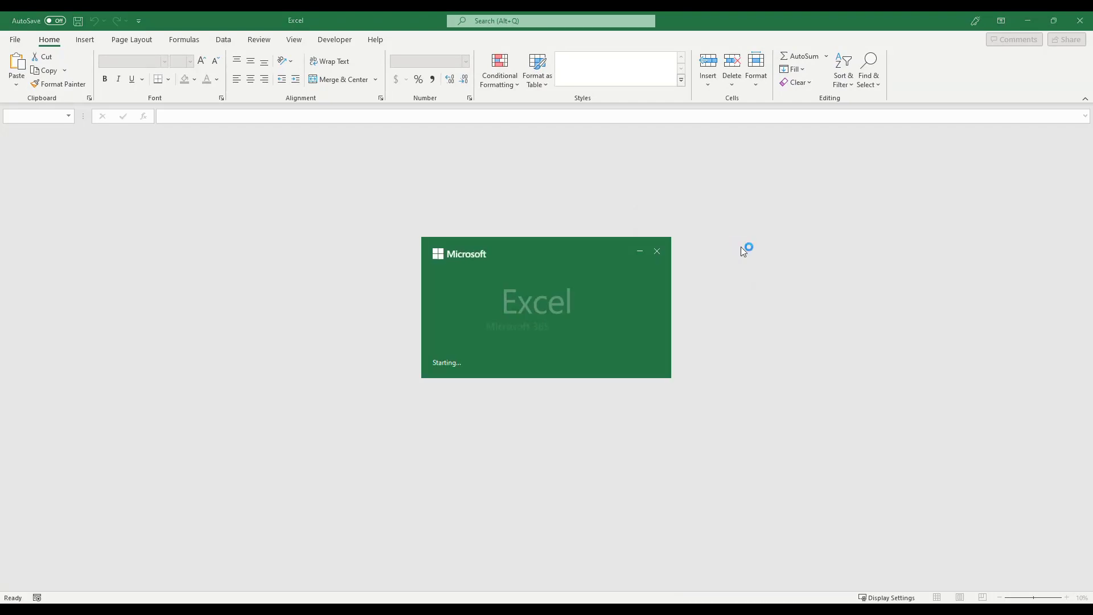